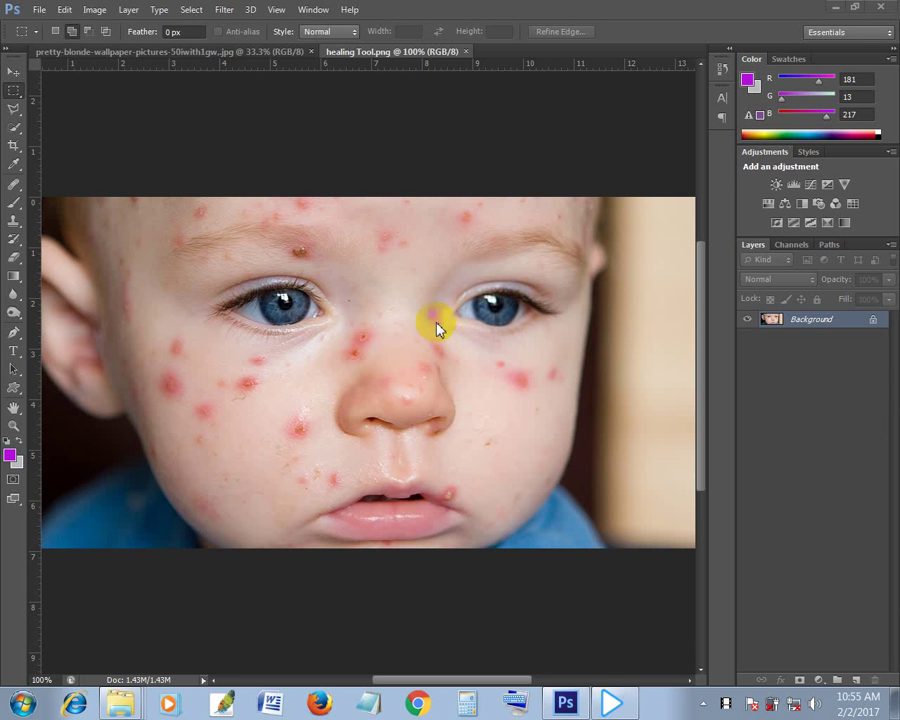
Zoom the photo to 200% on the spotted left cheek and select the Spot Healing Brush.
key(ctrl+plus)
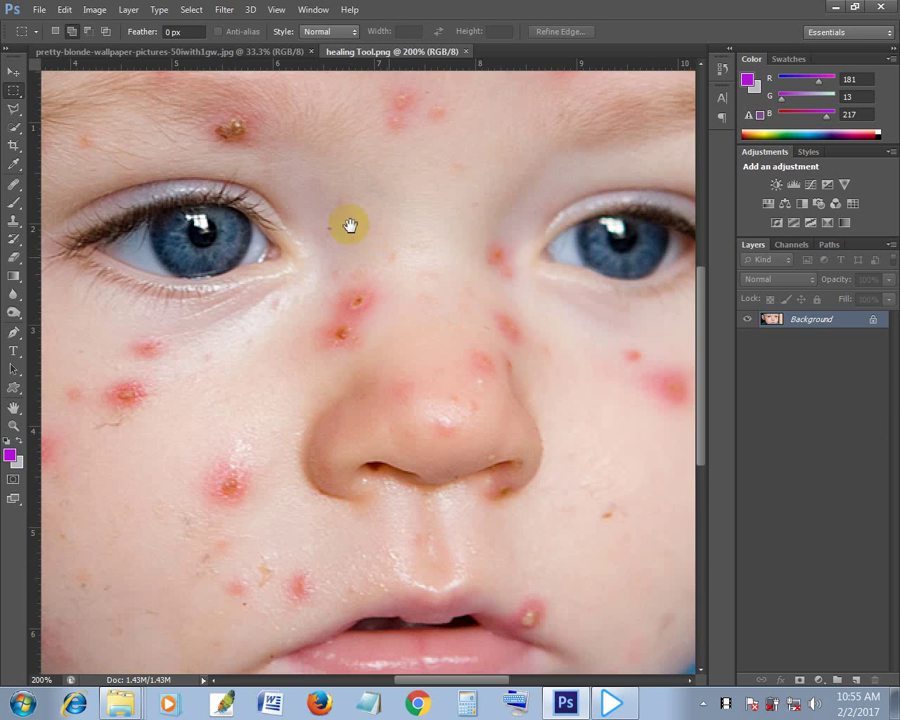
mouse_move(348, 220)
mouse_down()
mouse_move(480, 438)
mouse_move(540, 279)
mouse_up()
drag(502, 386, 386, 311)
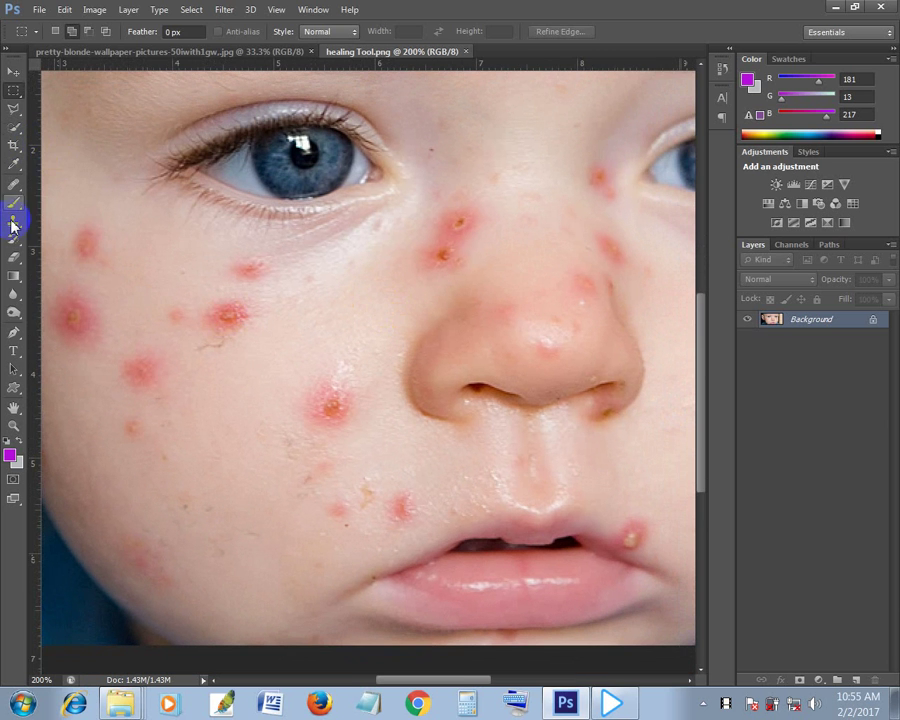
click(13, 188)
click(57, 196)
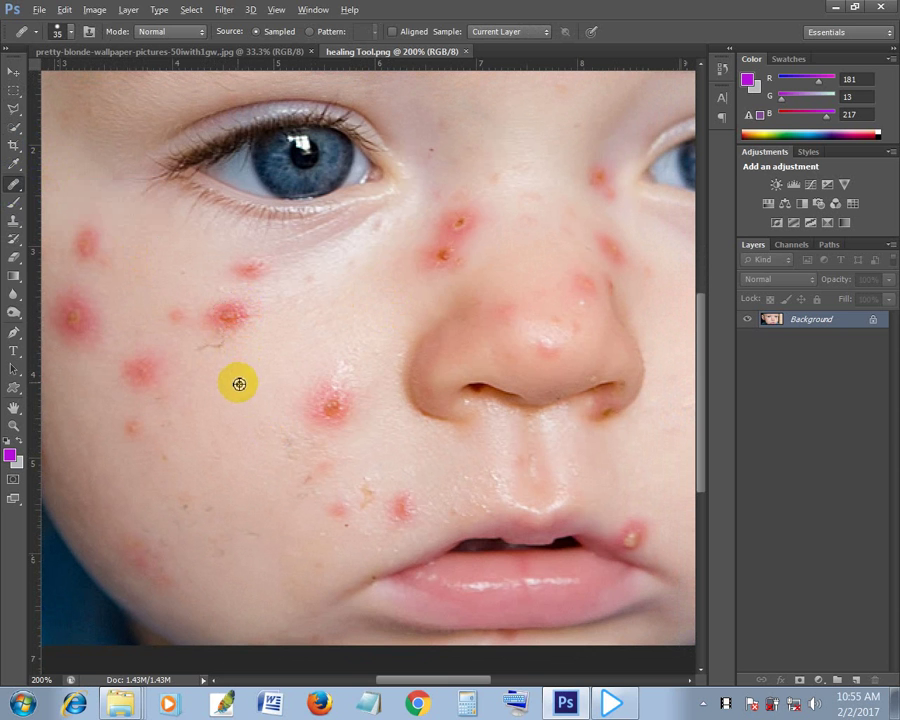
Heal the red spots on the lower cheek and the blemish beside the mouth.
click(320, 400)
drag(321, 379, 325, 433)
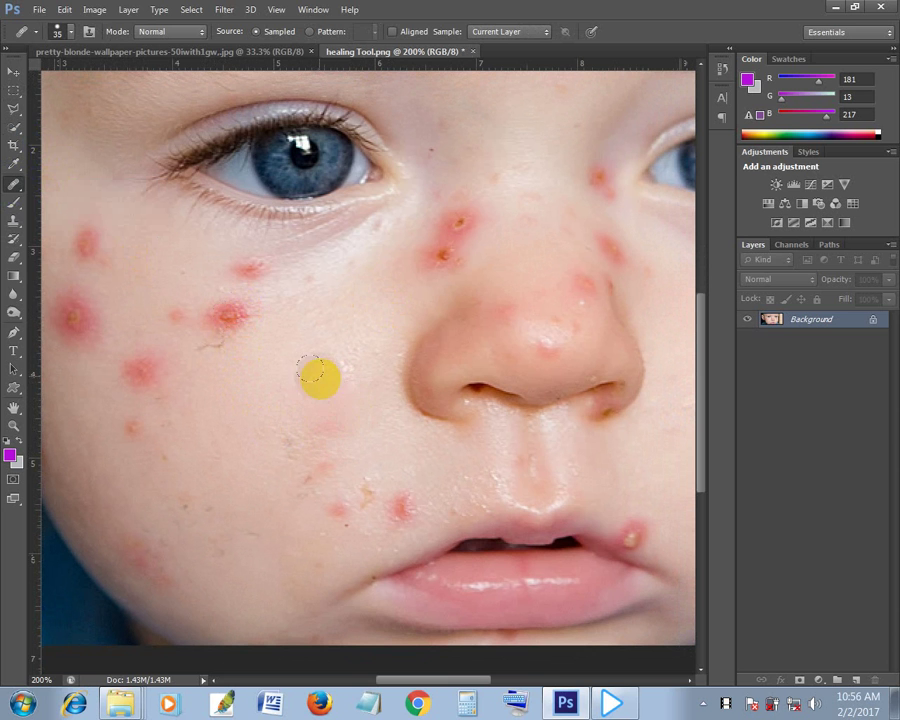
drag(370, 455, 326, 416)
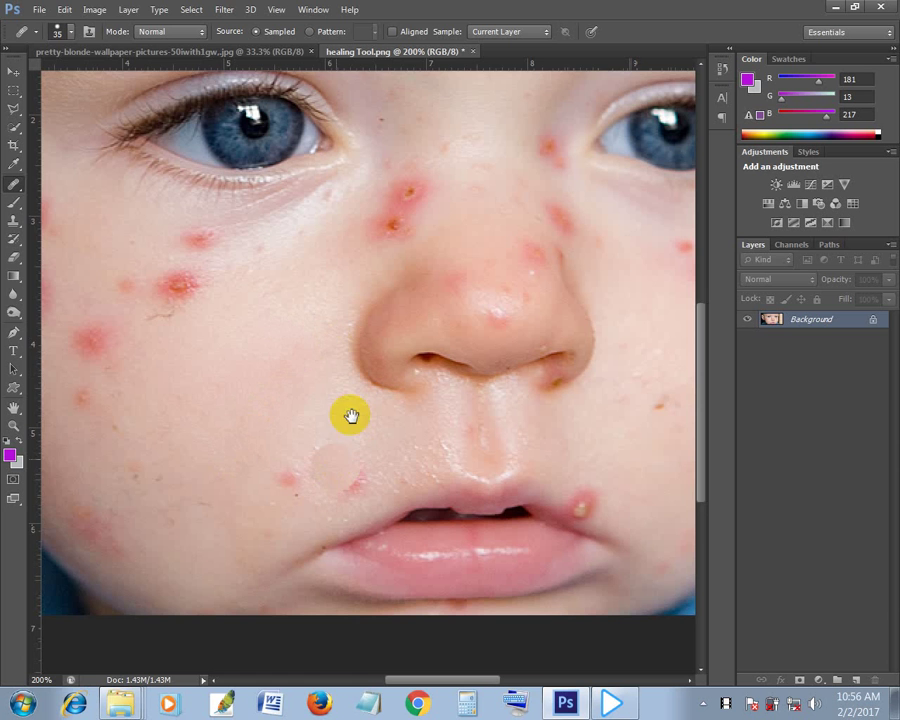
drag(335, 380, 308, 343)
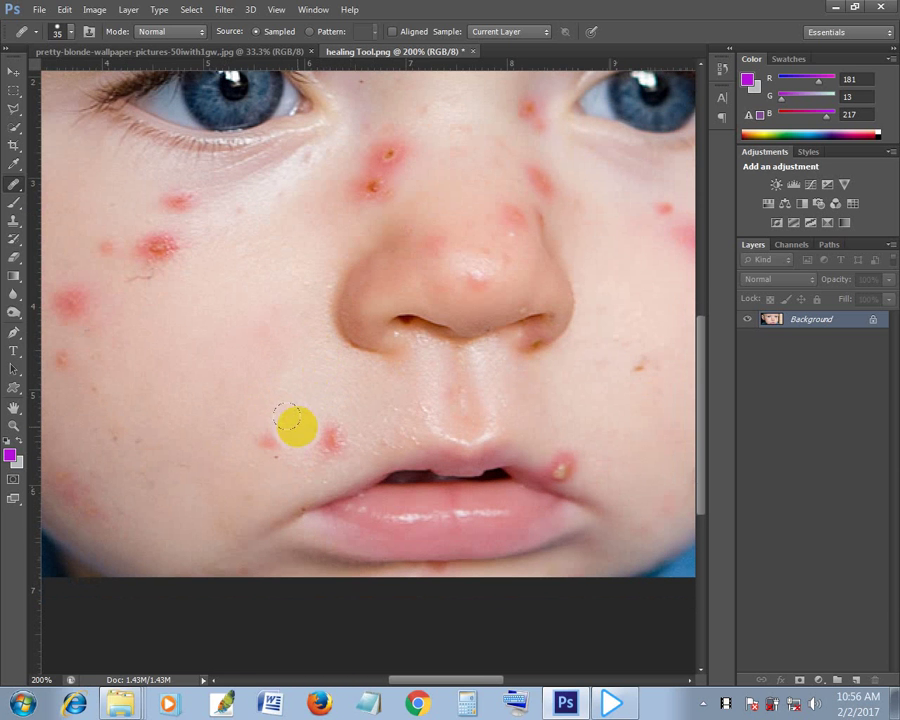
click(333, 440)
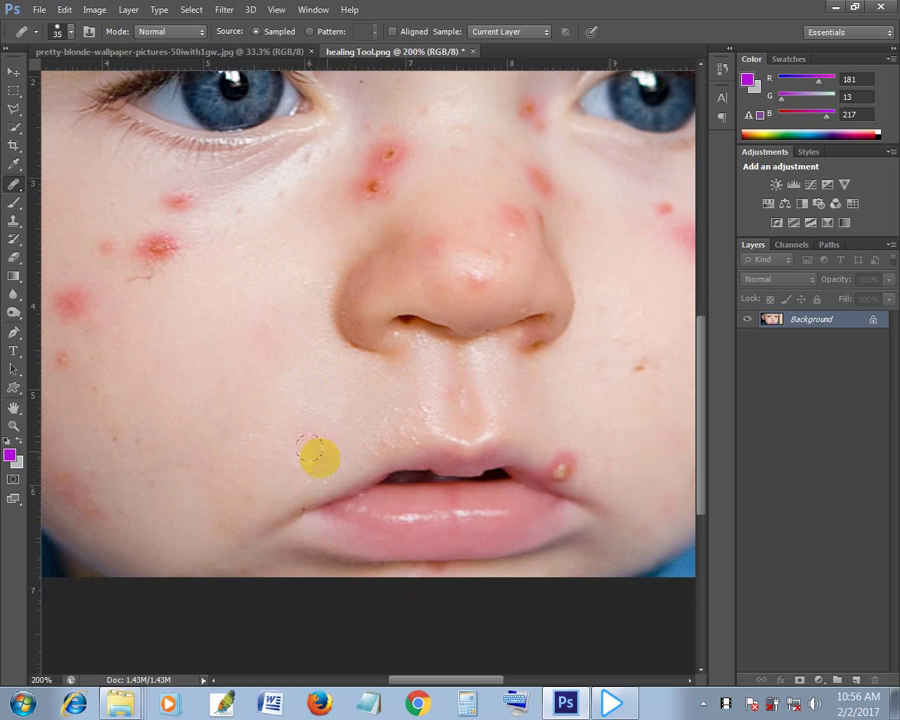
drag(330, 364, 392, 300)
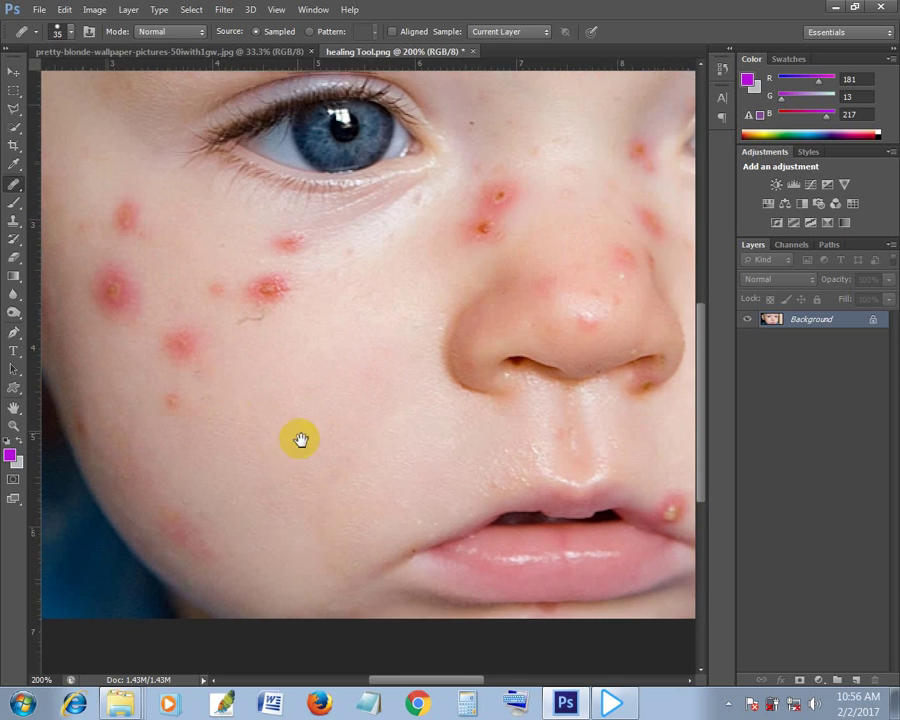
With a slightly larger brush, heal the red blemishes on the mid-cheek and just below the eye.
drag(249, 337, 300, 440)
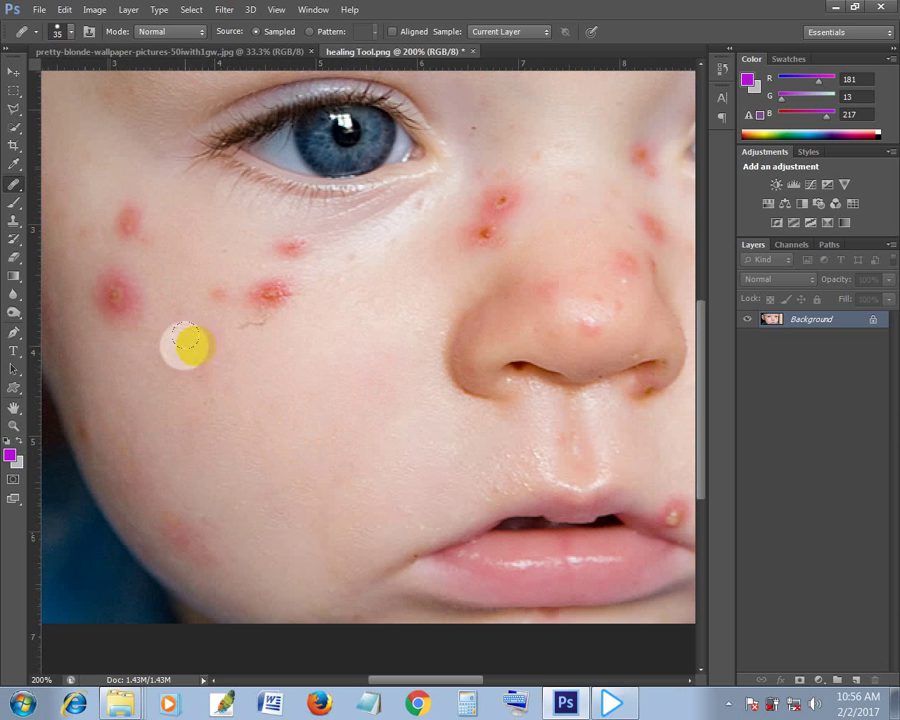
click(186, 343)
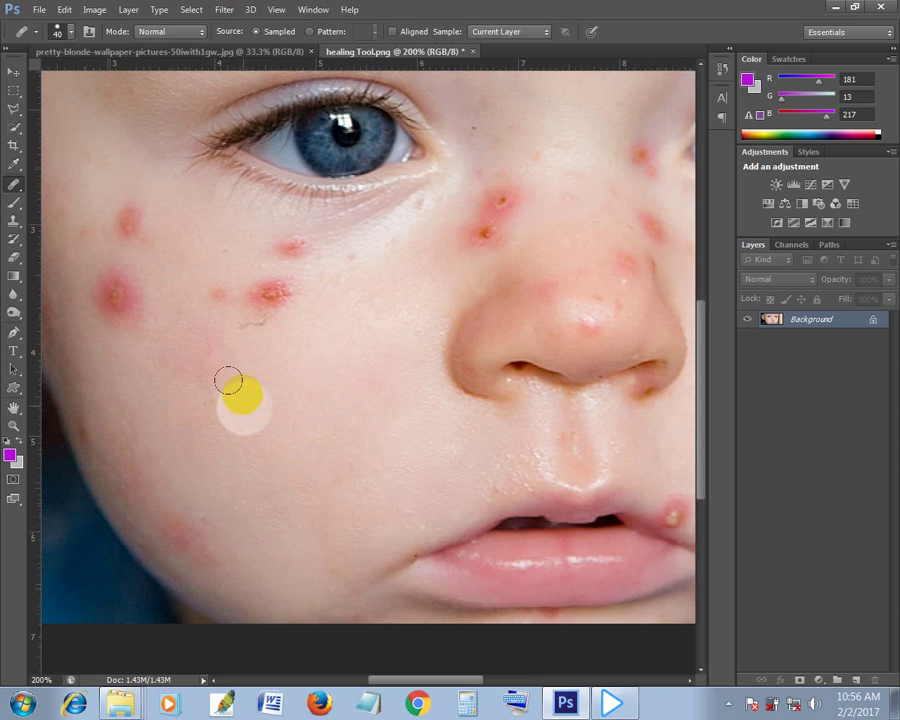
key(bracketright)
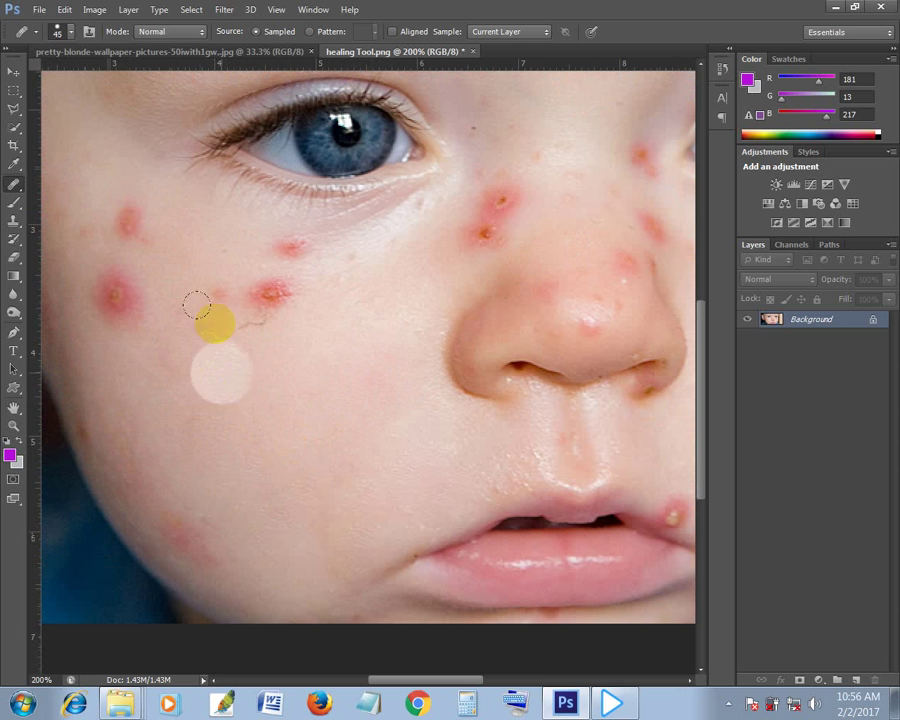
click(212, 295)
click(265, 292)
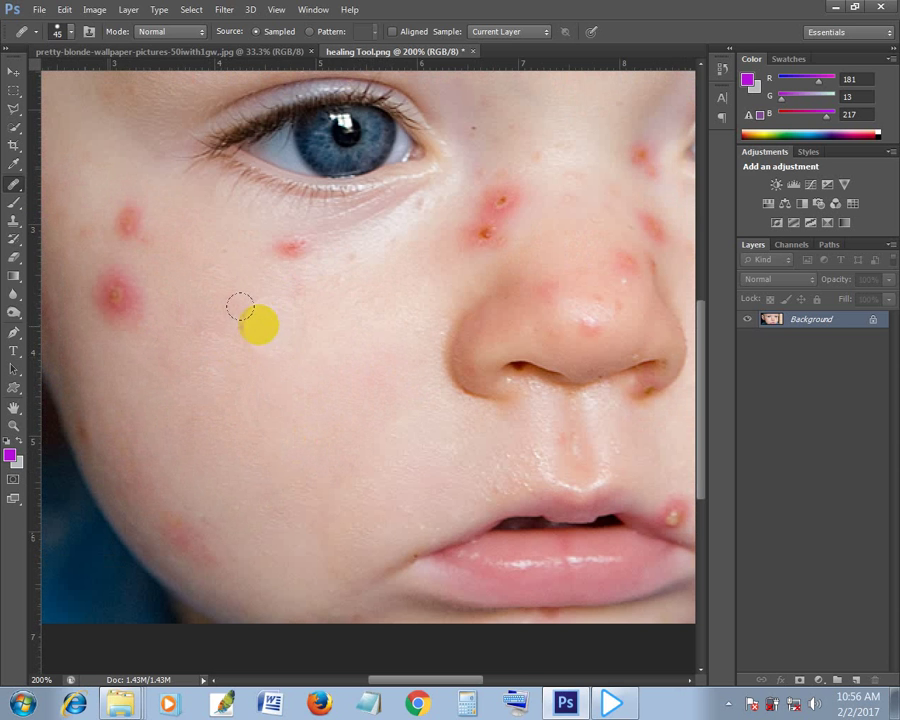
click(185, 292)
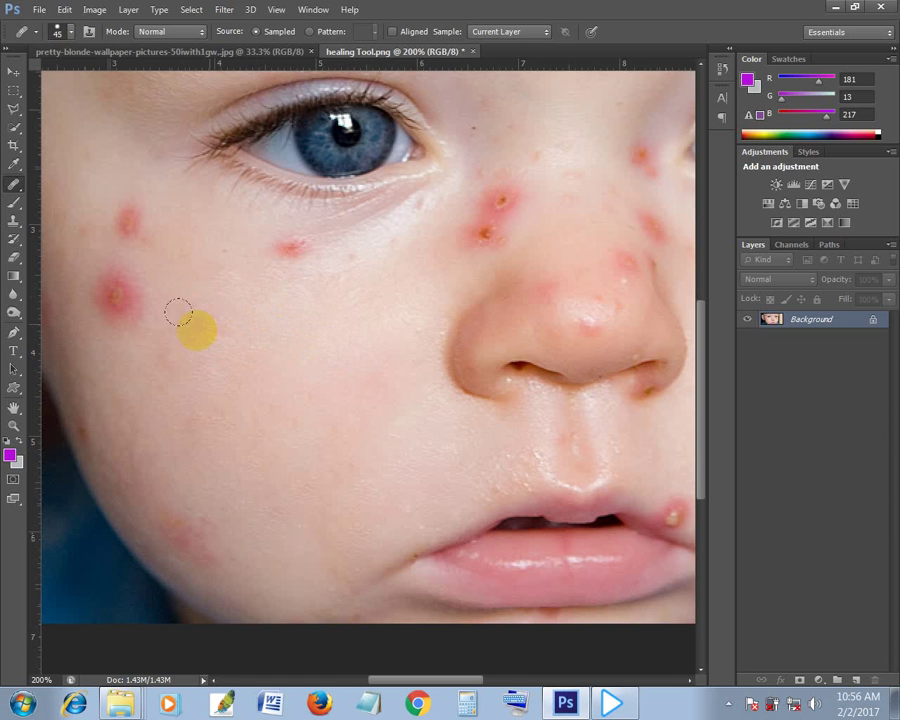
Paint healing over the lower-cheek blemish, then heal the red spot on the outer cheek with a smaller brush.
drag(155, 390, 163, 513)
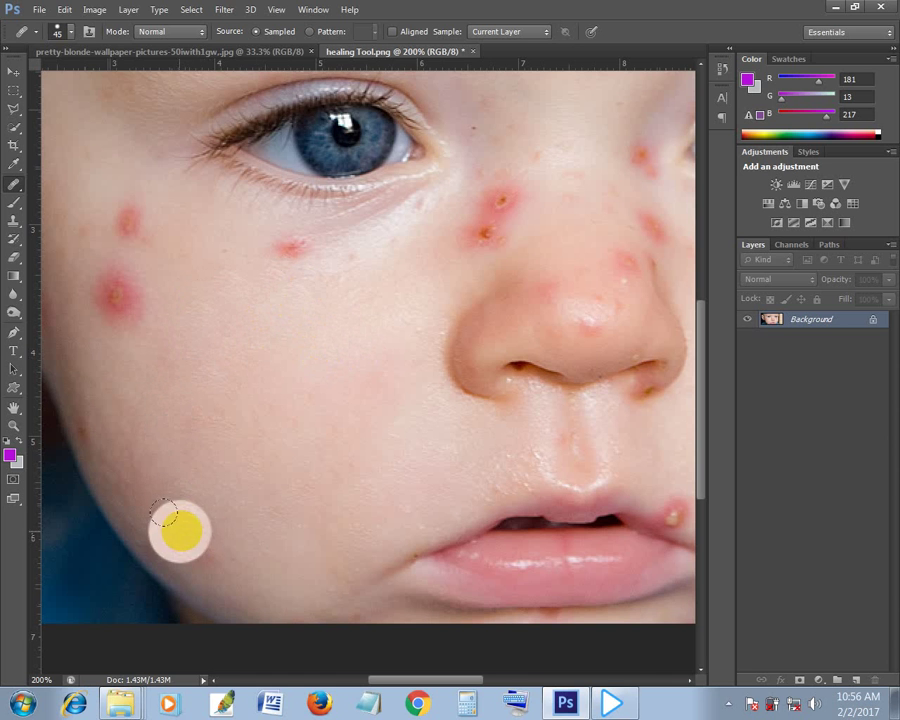
mouse_move(164, 514)
mouse_down()
mouse_move(176, 488)
mouse_move(283, 539)
mouse_move(224, 522)
mouse_move(178, 460)
mouse_move(140, 458)
mouse_move(124, 410)
mouse_move(132, 400)
mouse_up()
key(bracketleft)
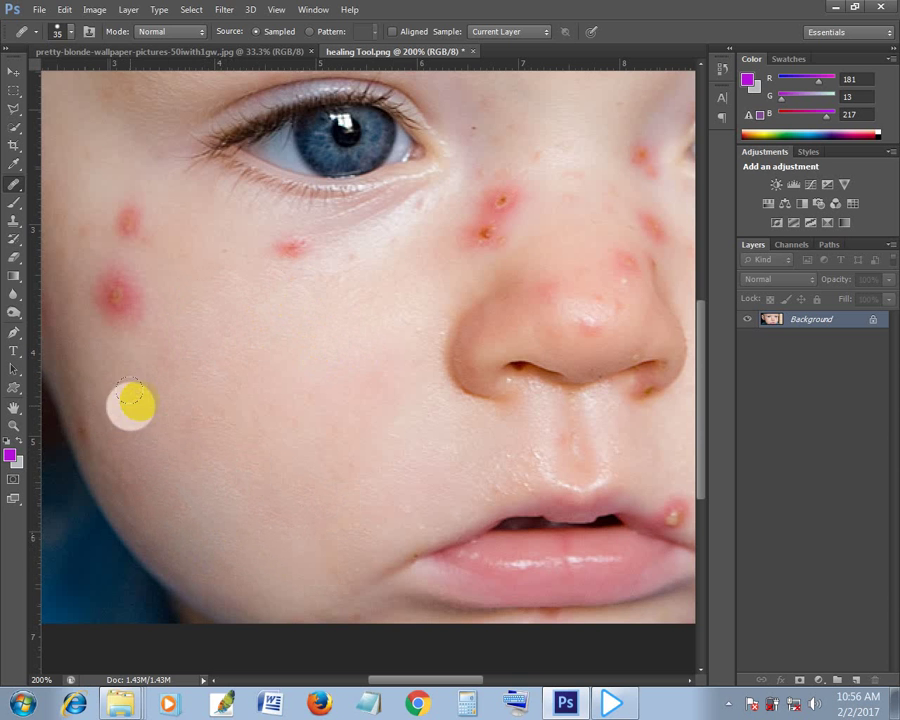
drag(212, 403, 307, 498)
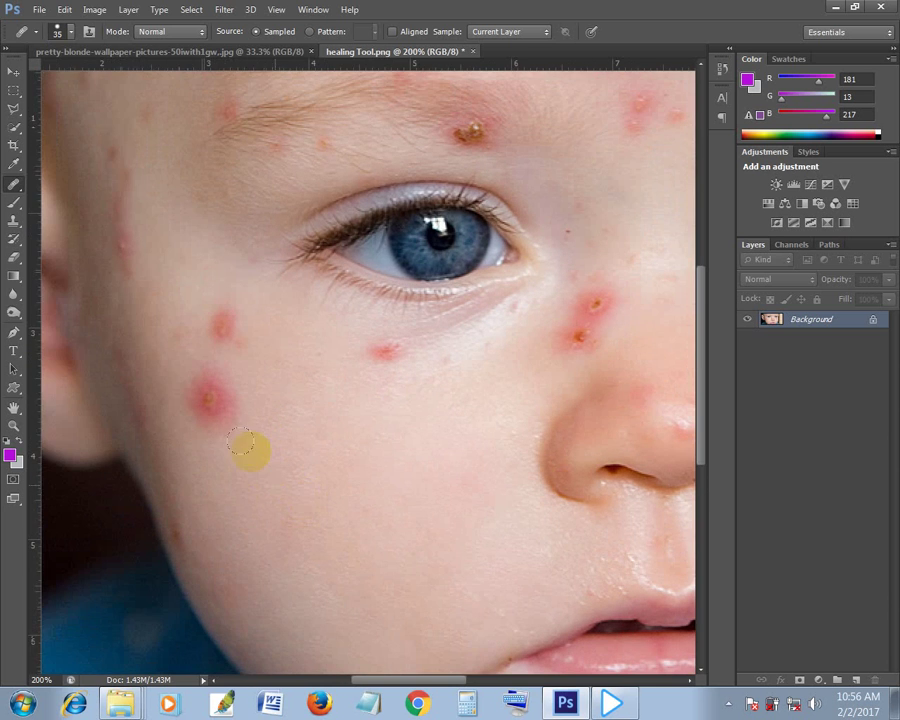
mouse_move(249, 450)
mouse_down()
mouse_move(214, 375)
mouse_move(209, 401)
mouse_move(192, 372)
mouse_up()
Heal the remaining red spots lower on the cheek, enlarging then shrinking the brush.
key(bracketright)
key(bracketright)
key(bracketright)
click(242, 440)
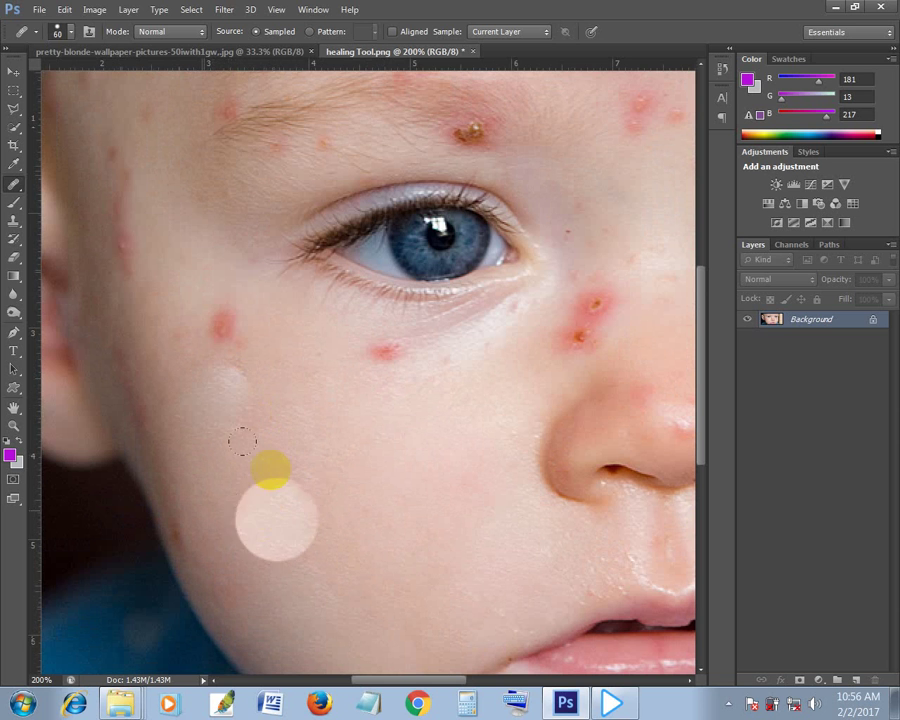
drag(242, 440, 215, 318)
key(bracketleft)
key(bracketleft)
key(bracketleft)
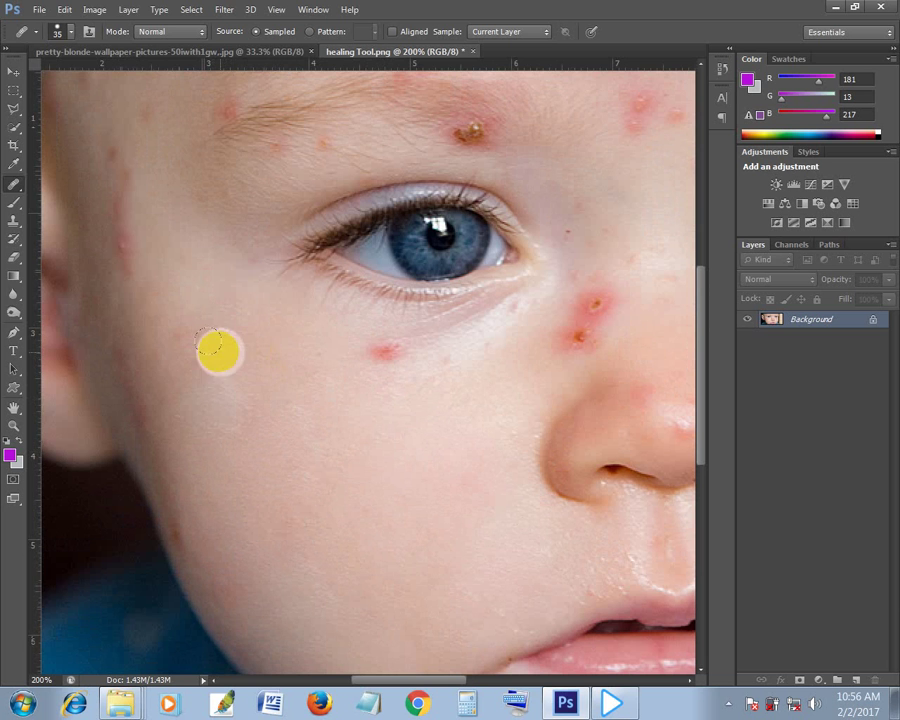
mouse_move(215, 318)
mouse_down()
mouse_move(175, 372)
mouse_move(250, 402)
mouse_up()
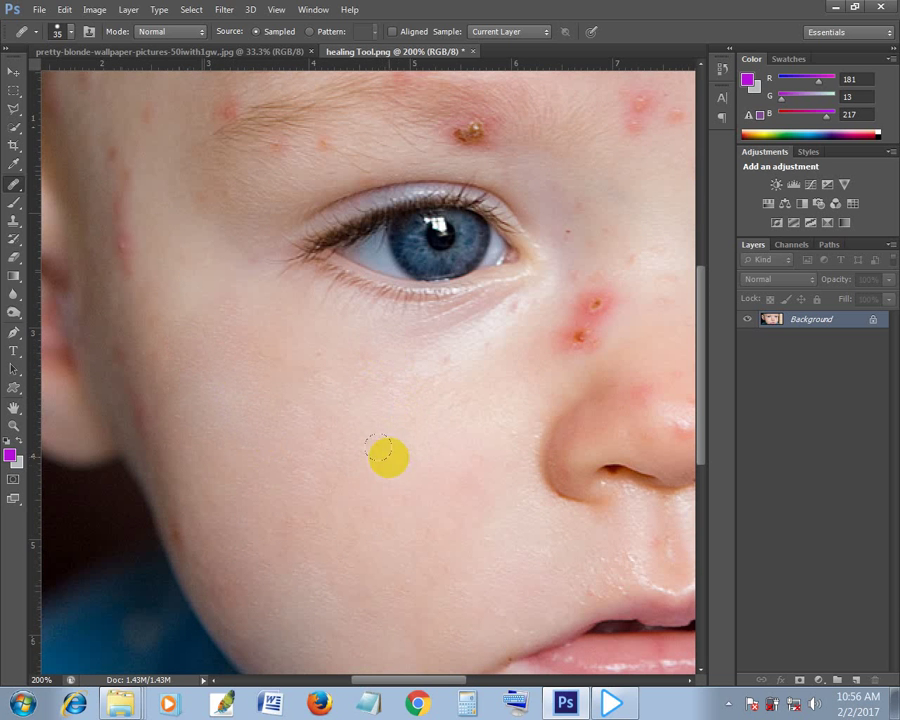
mouse_move(458, 478)
mouse_down()
mouse_move(247, 431)
mouse_move(359, 345)
mouse_up()
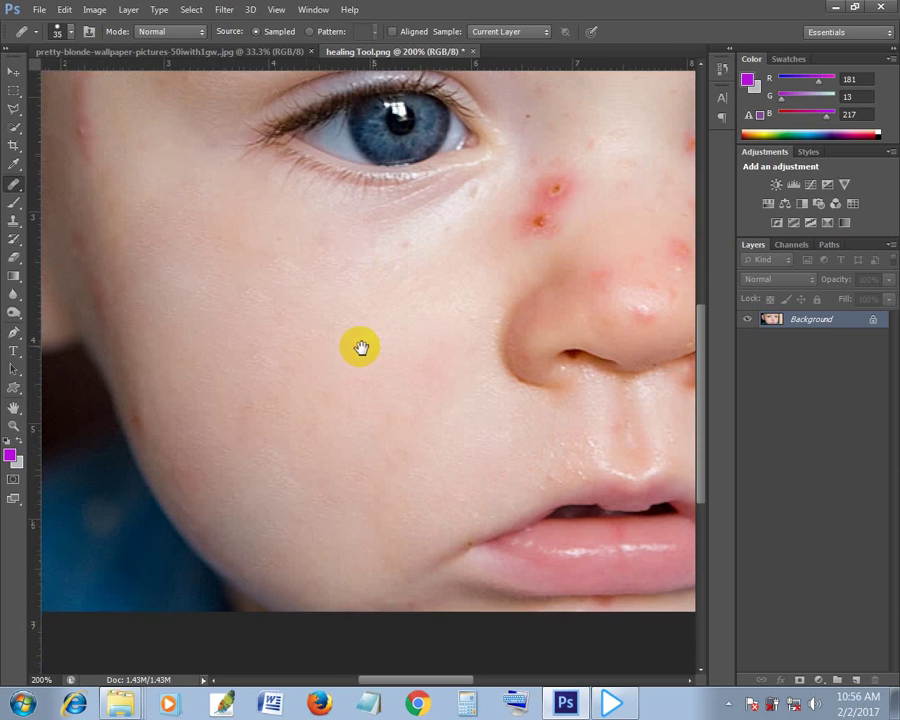
With a smaller brush, heal two faint marks on the outer cheek near the ear.
key(bracketleft)
key(bracketleft)
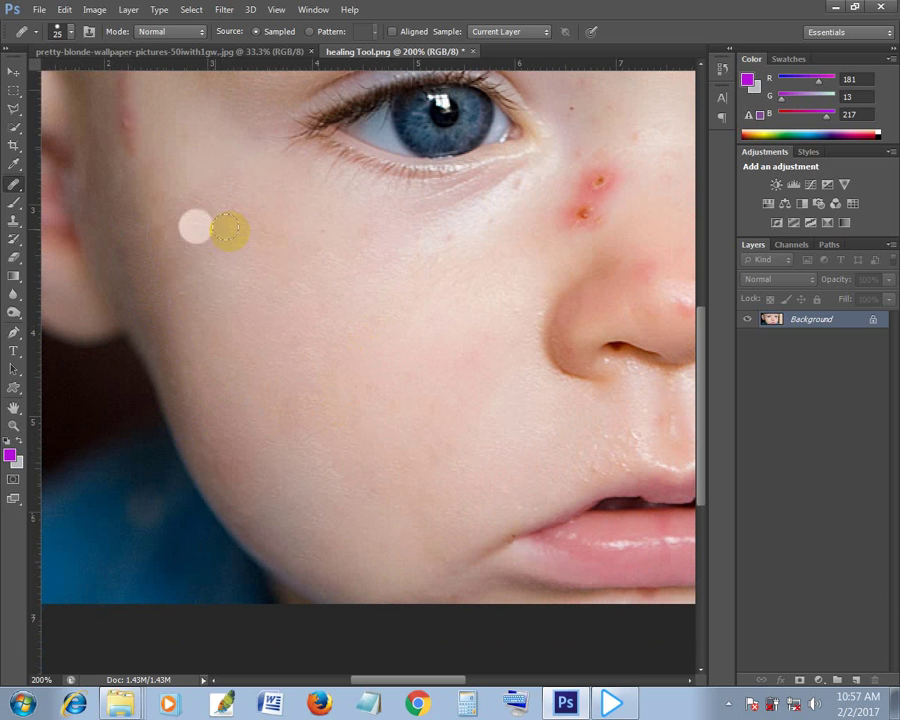
mouse_move(262, 340)
mouse_down()
mouse_move(268, 352)
mouse_move(249, 444)
mouse_up()
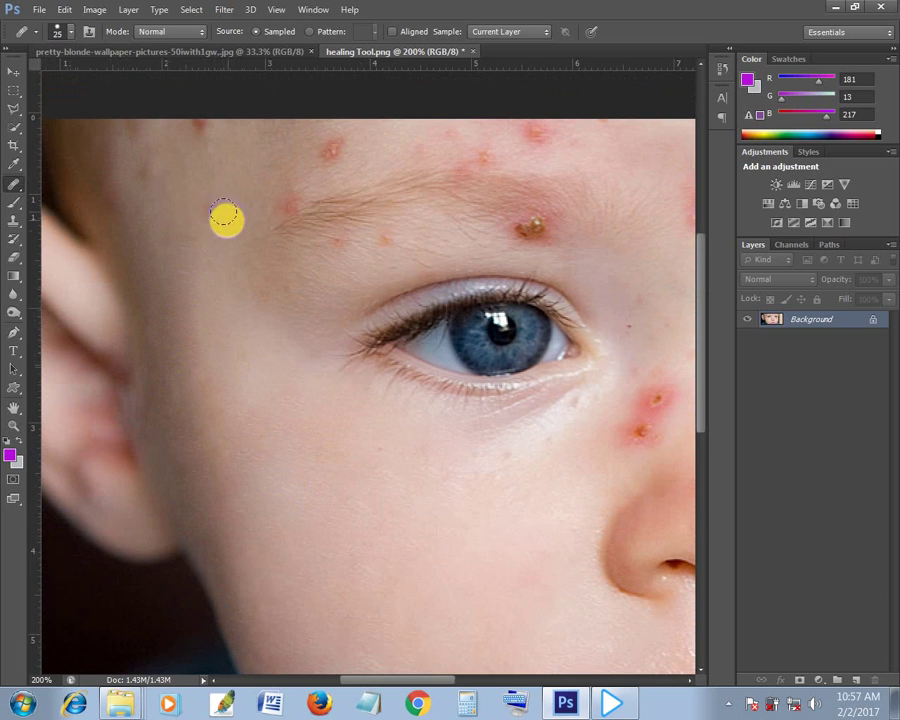
click(225, 388)
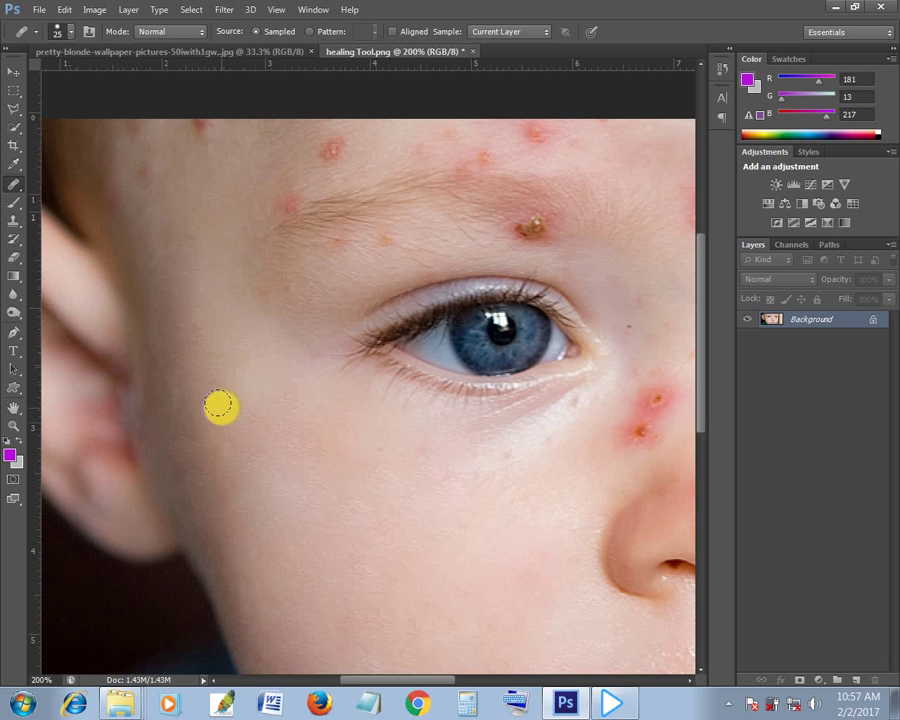
click(243, 447)
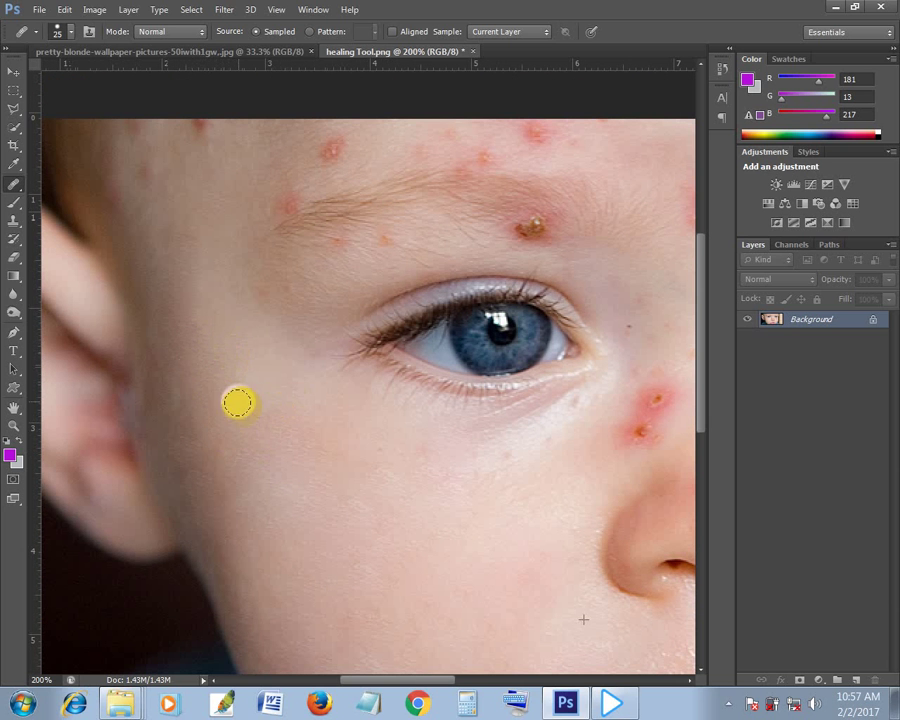
drag(603, 526, 287, 465)
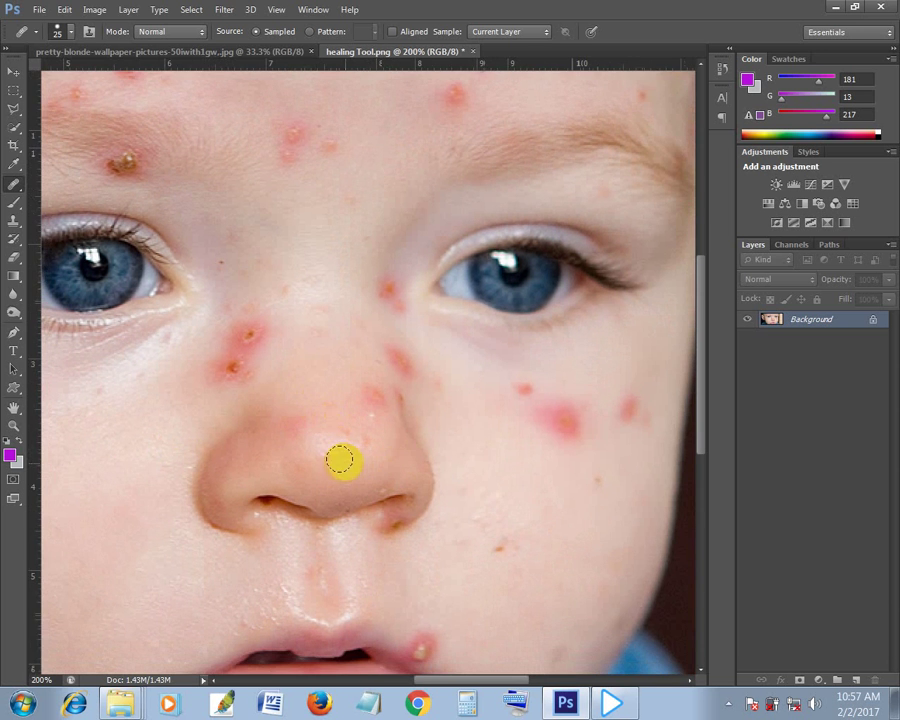
Sample clean cheek skin as source and heal the red blemish on the right-side cheek.
scroll(456, 460, down, 1)
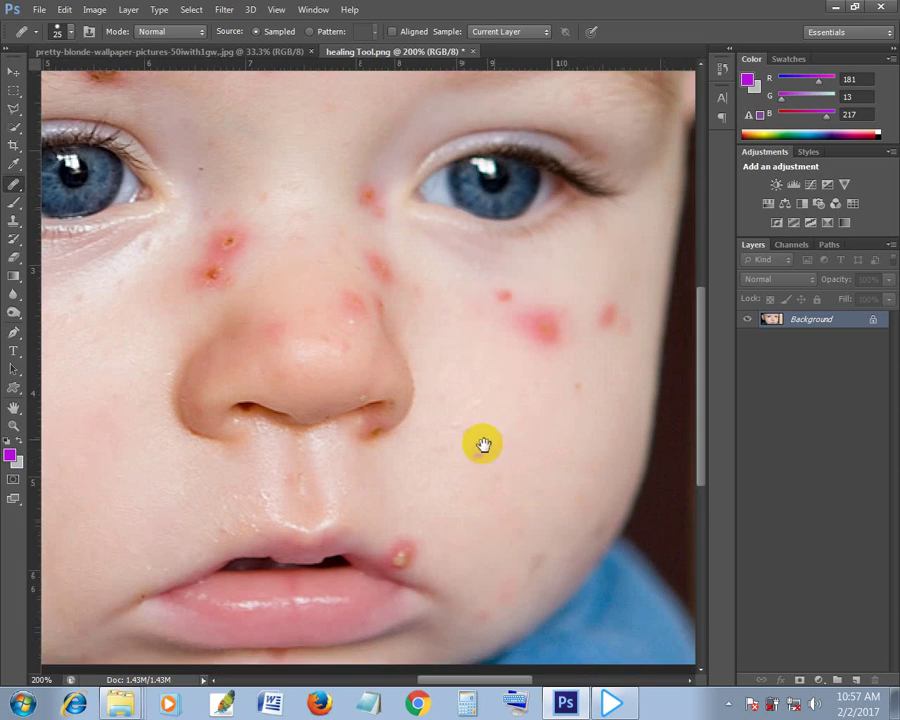
scroll(480, 440, right, 1)
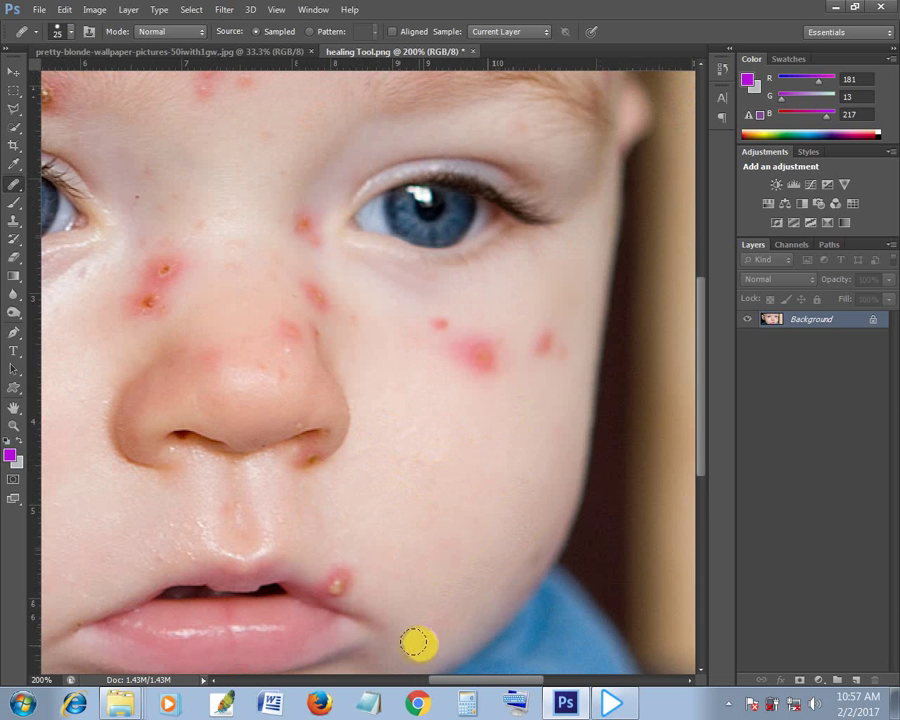
drag(486, 360, 479, 369)
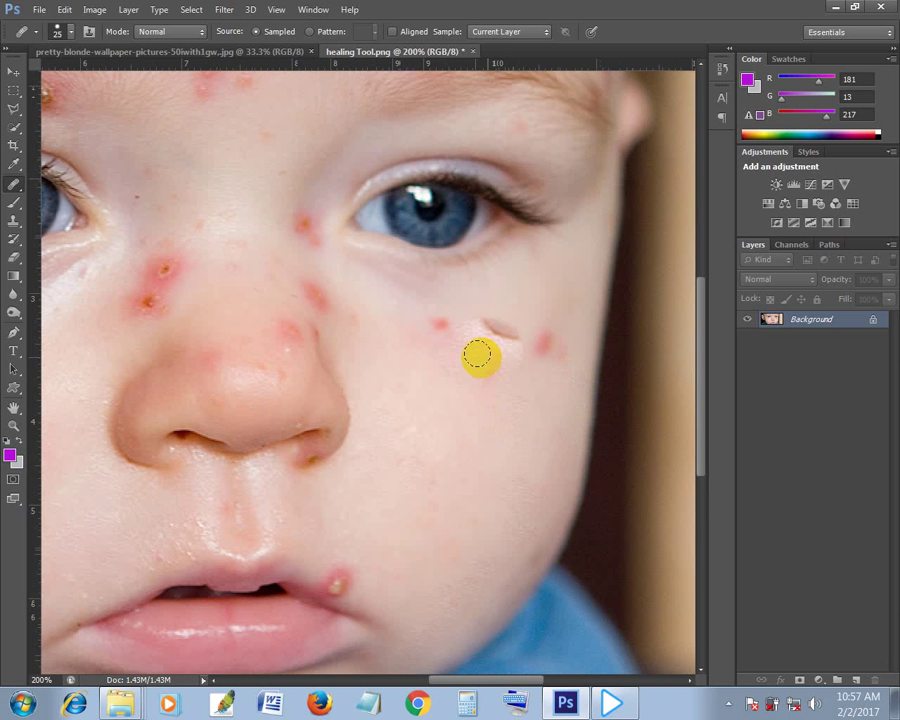
key(ctrl+z)
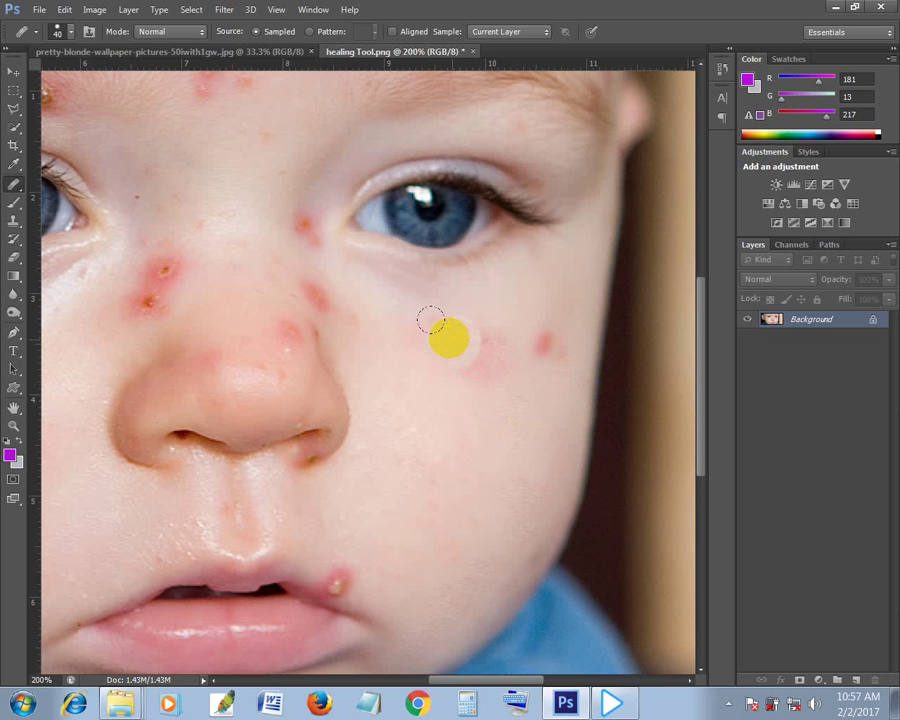
key(bracketright)
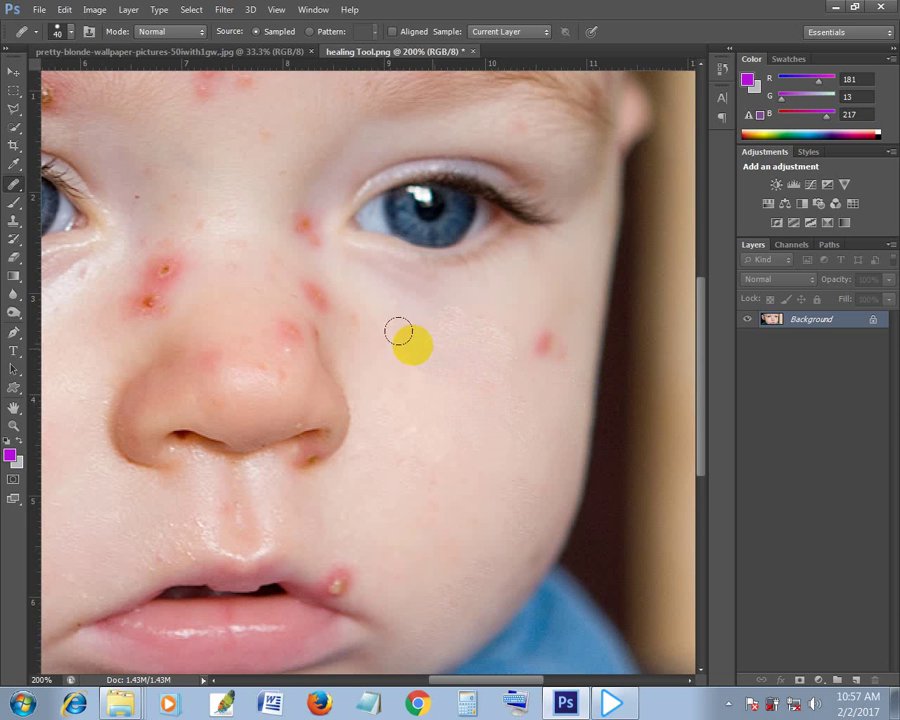
alt+click(500, 325)
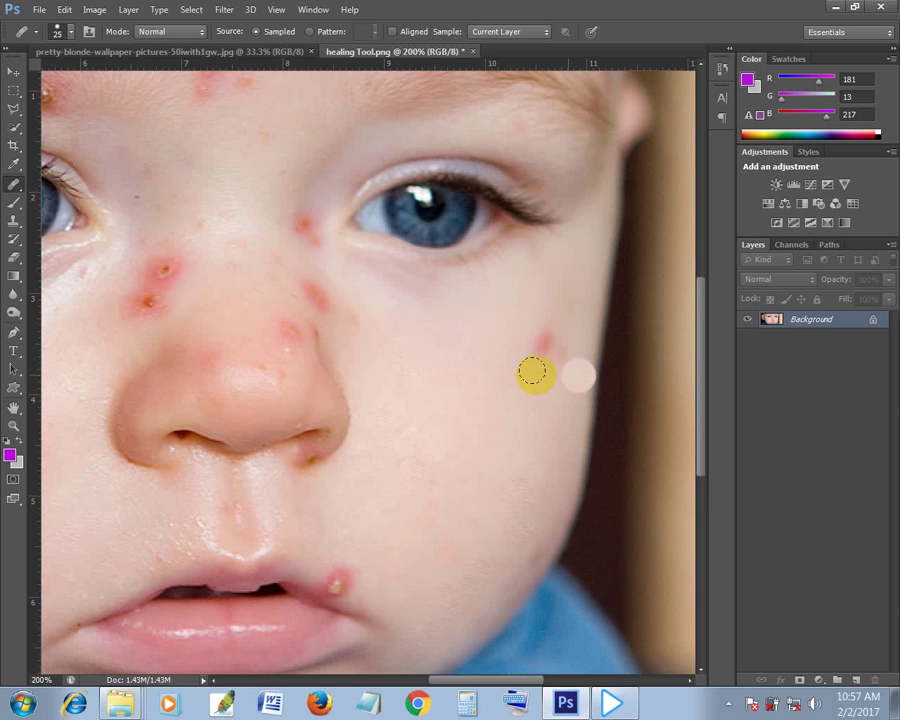
alt+click(468, 366)
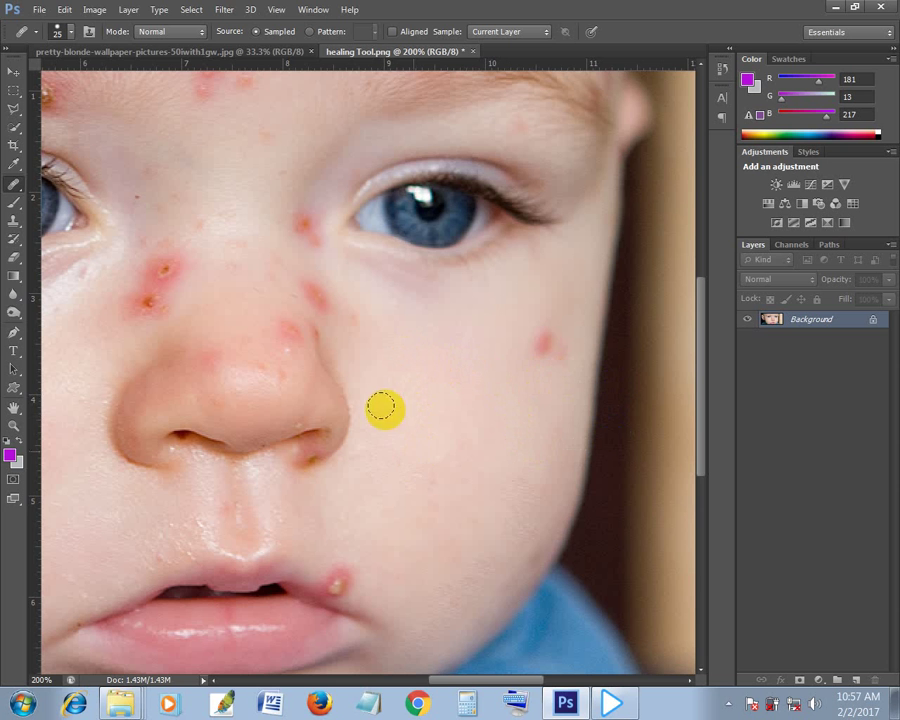
click(545, 346)
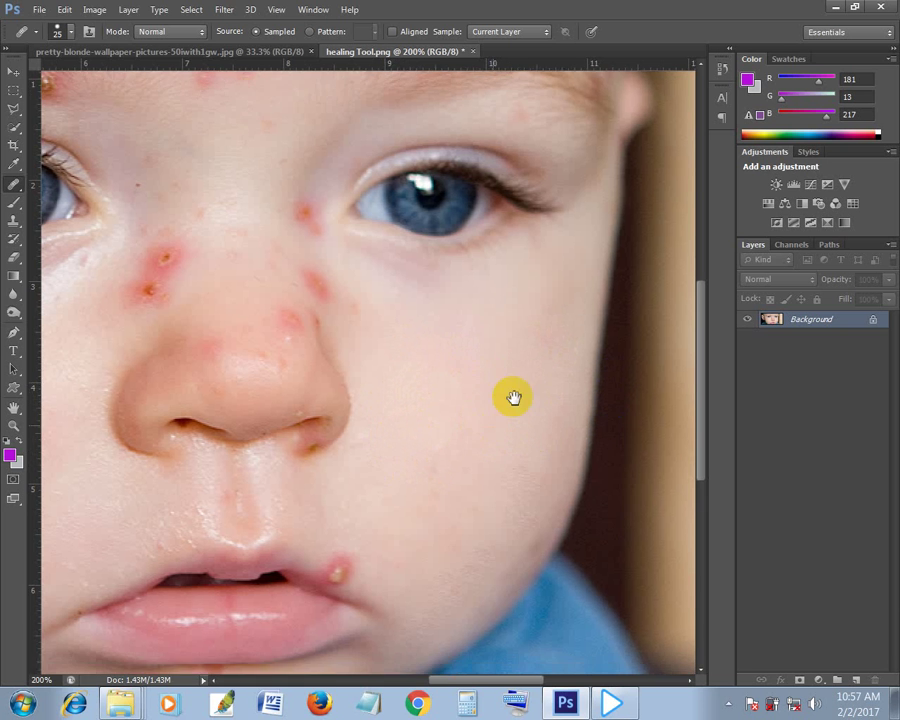
With a brush enlarged past 35, heal the skin below the left eye and a spot beside the nose.
drag(514, 396, 719, 392)
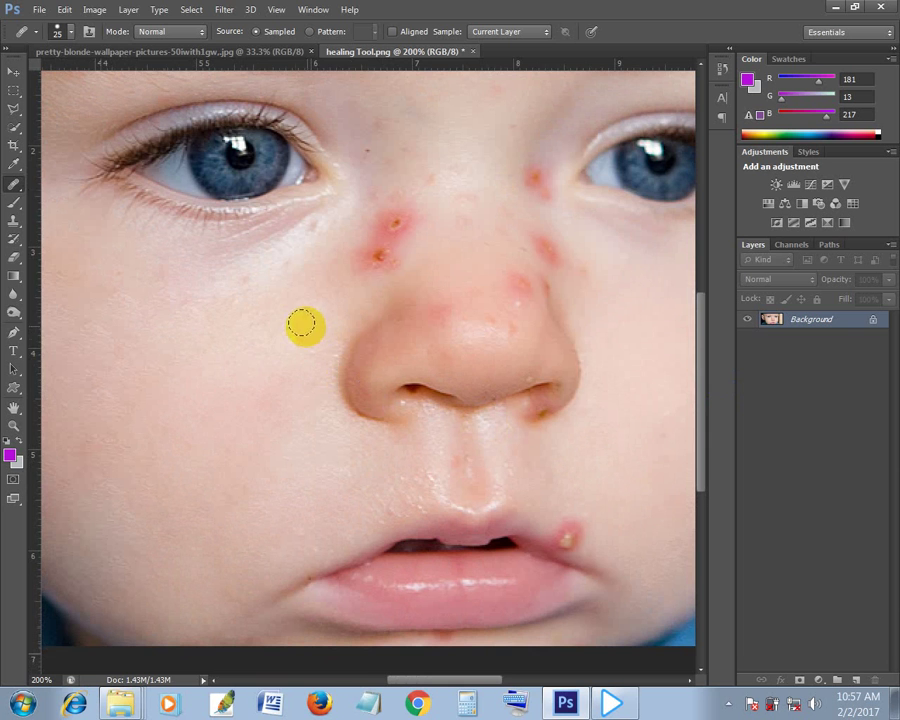
drag(307, 412, 408, 398)
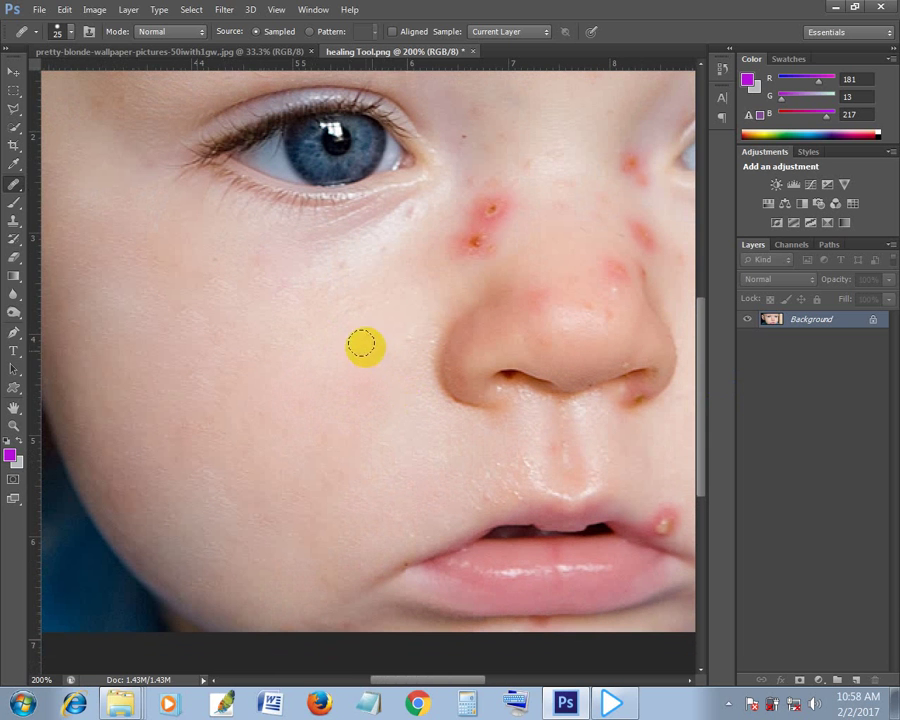
drag(259, 424, 287, 434)
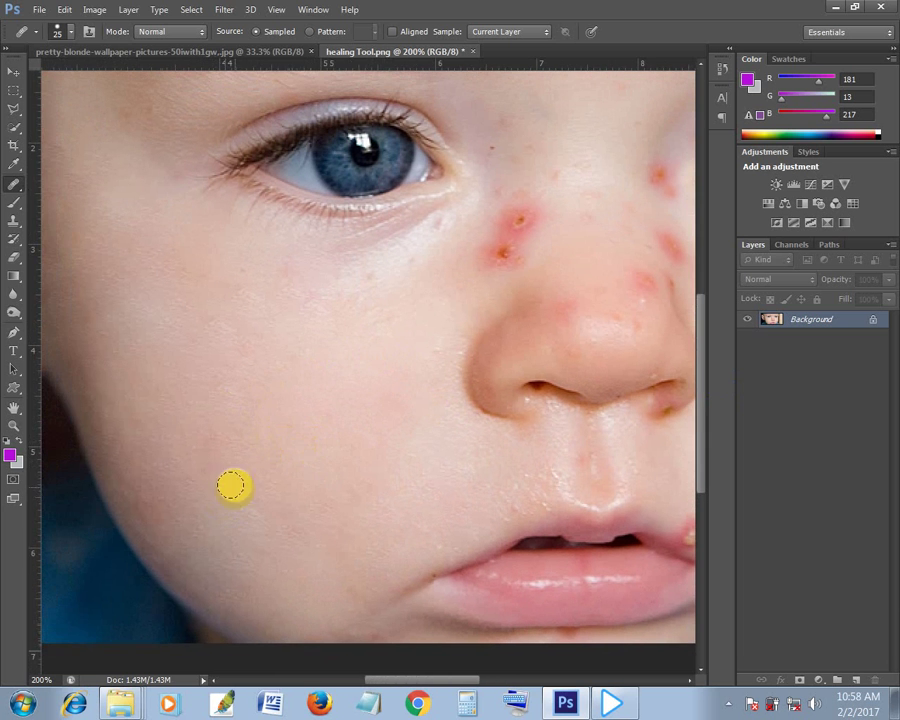
scroll(270, 450, right, 5)
scroll(259, 400, up, 2)
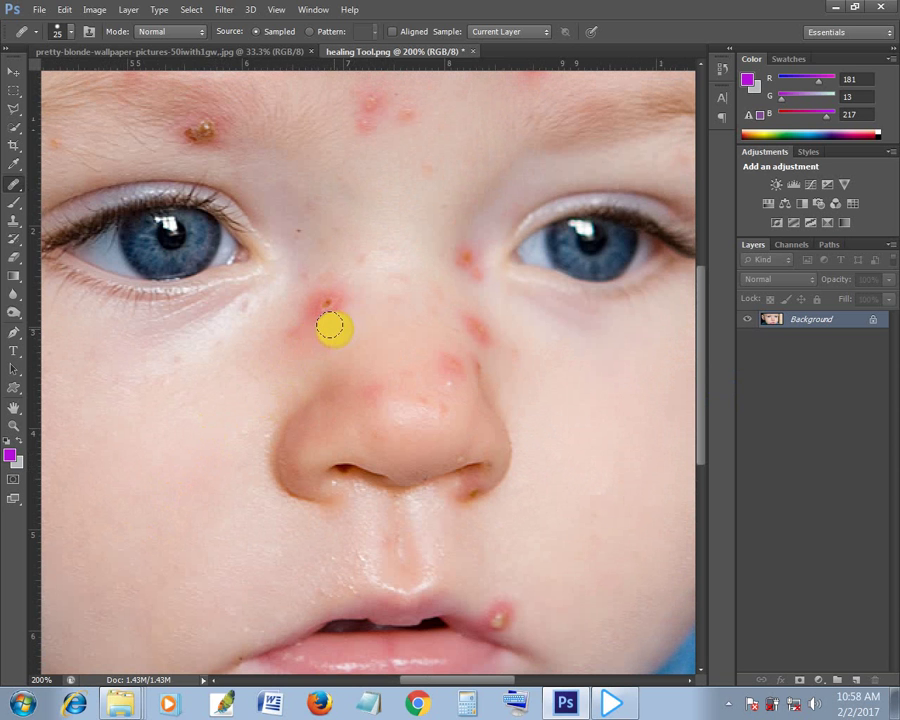
key(bracketright)
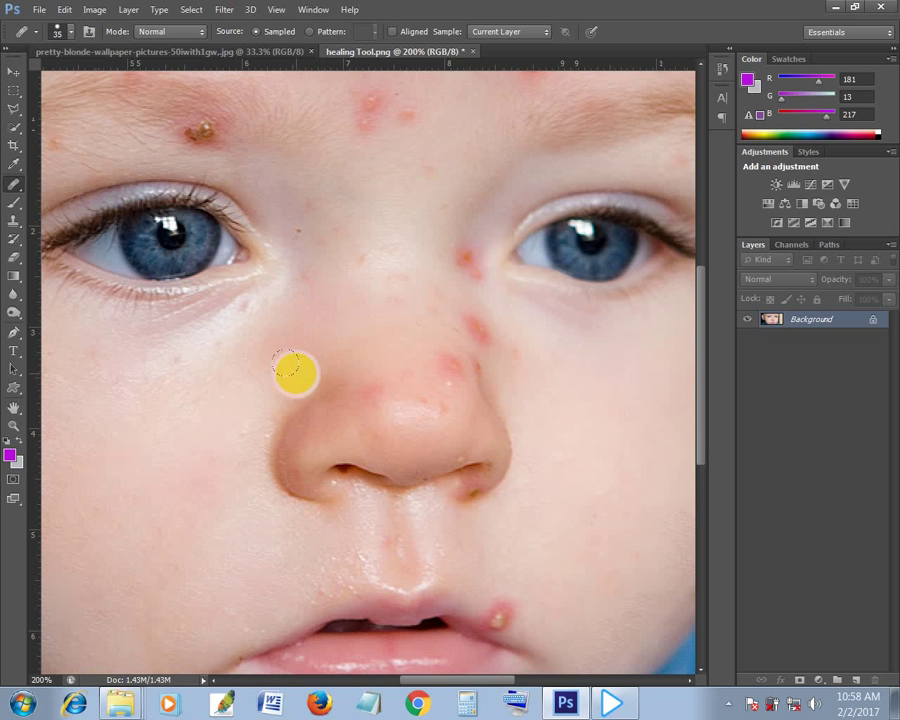
key(bracketright)
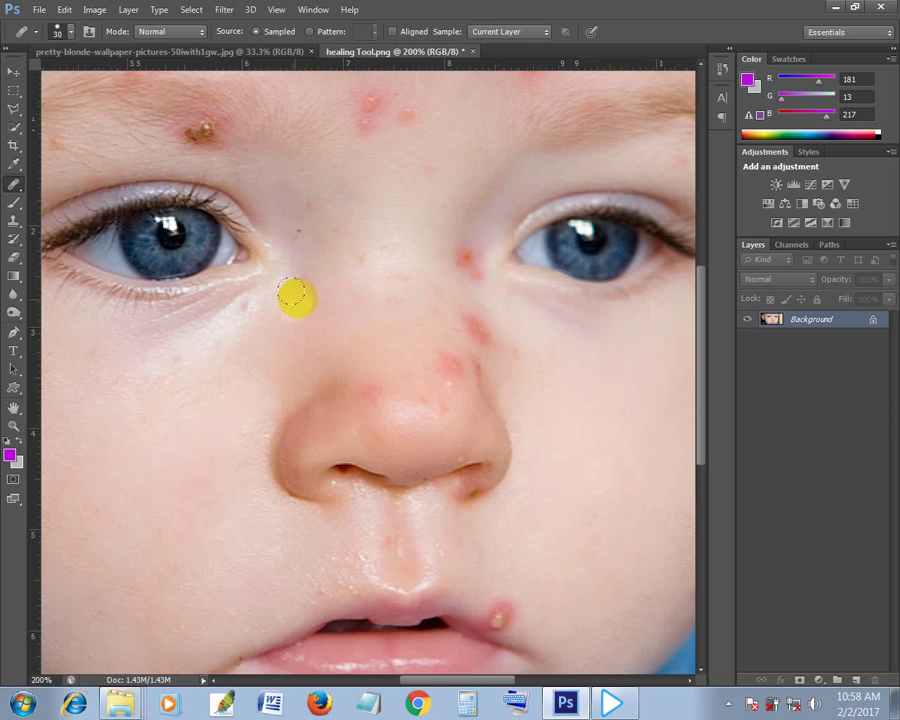
drag(303, 278, 300, 327)
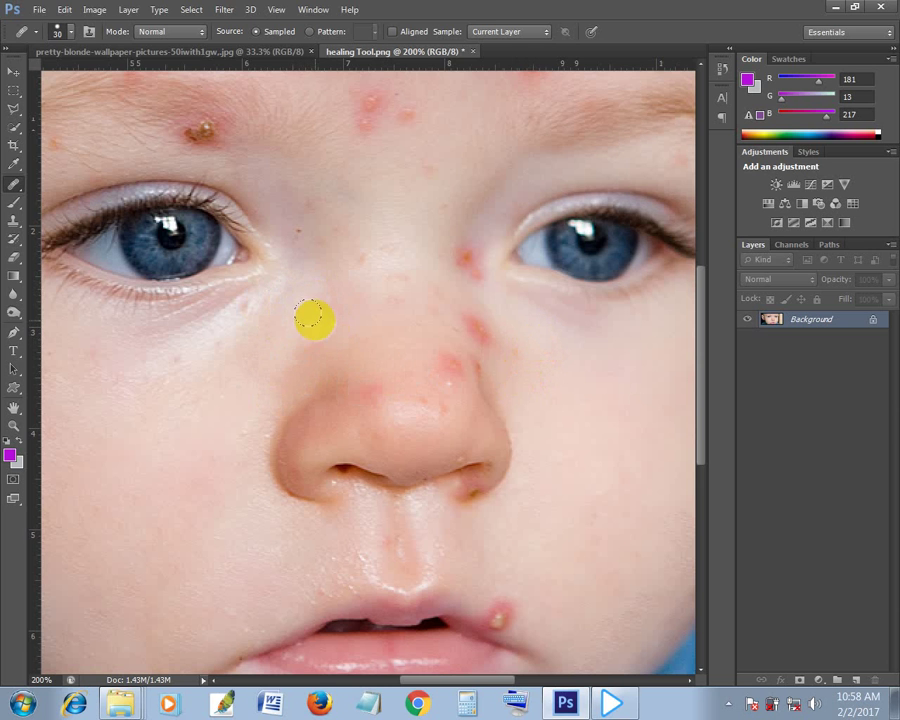
drag(312, 316, 303, 347)
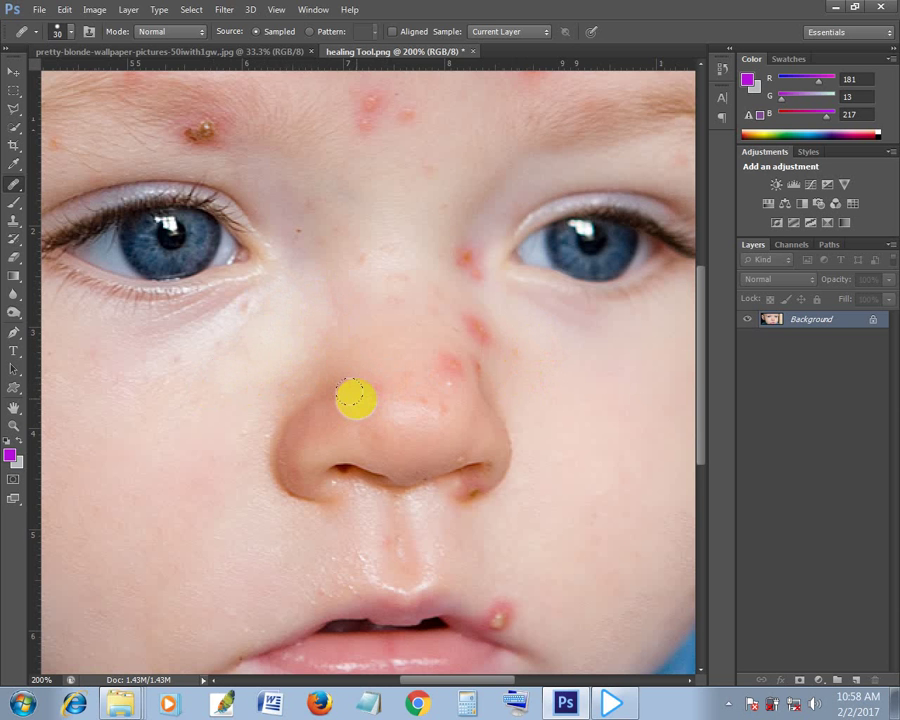
Shrink the brush to 15 and heal the blemishes beside the nose bridge and under the eye.
key(bracketleft)
key(bracketleft)
key(bracketleft)
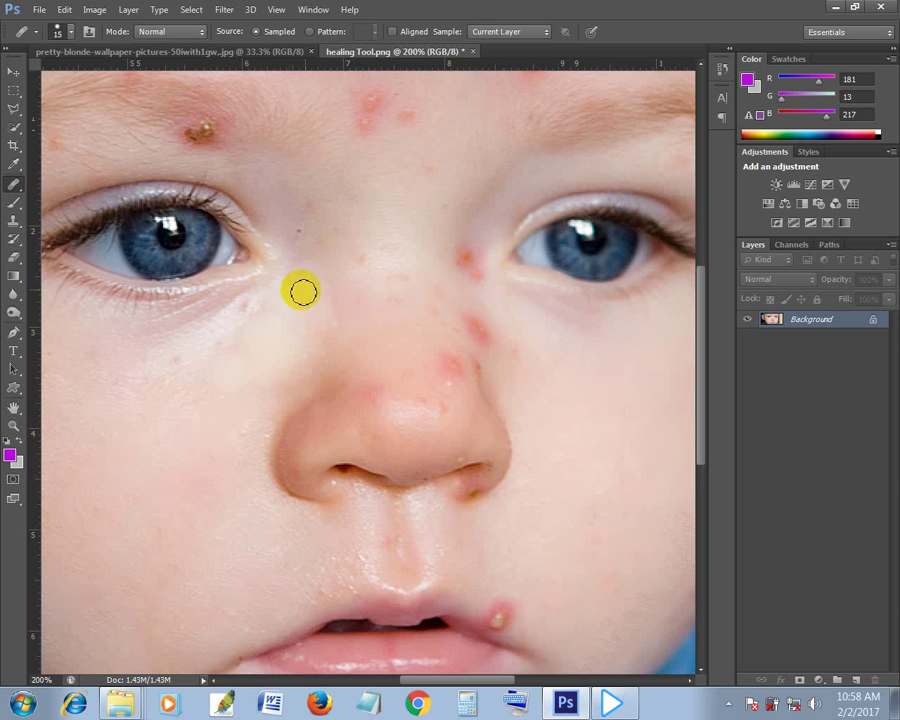
drag(287, 295, 201, 367)
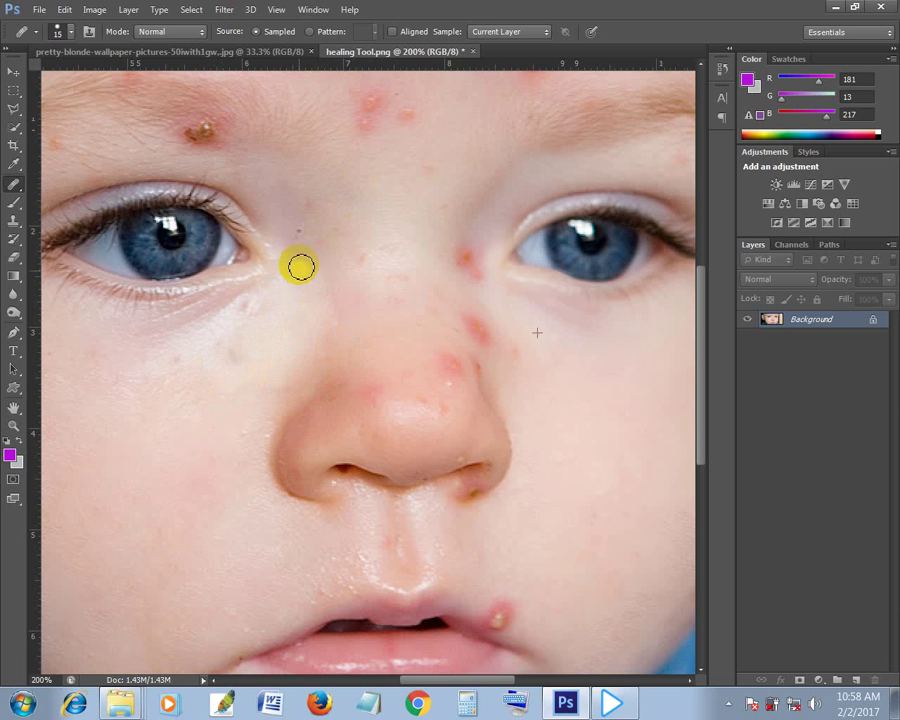
drag(301, 266, 313, 265)
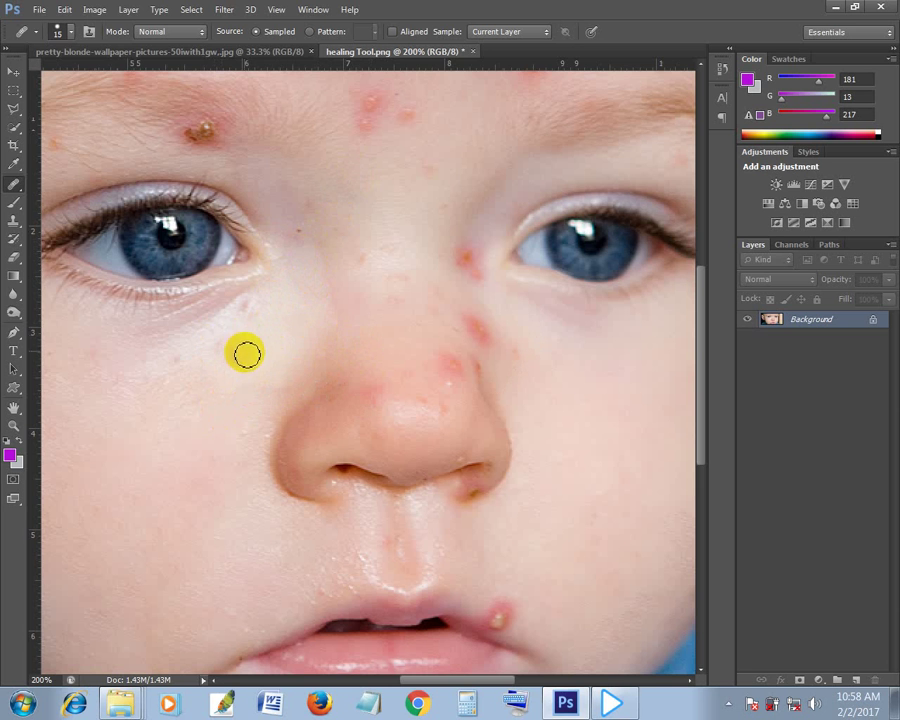
drag(315, 257, 323, 327)
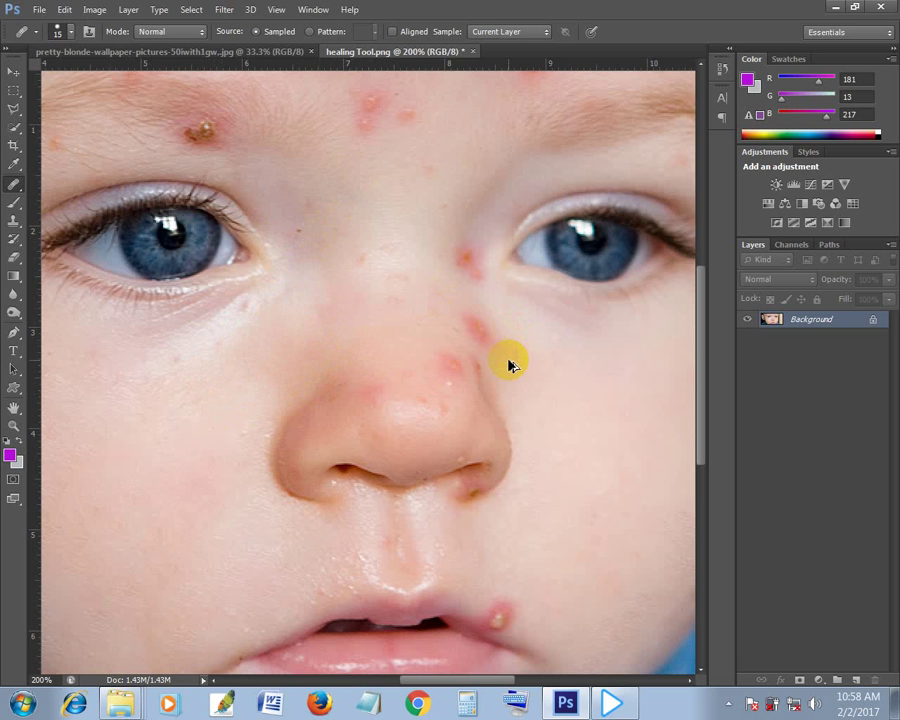
drag(426, 334, 302, 408)
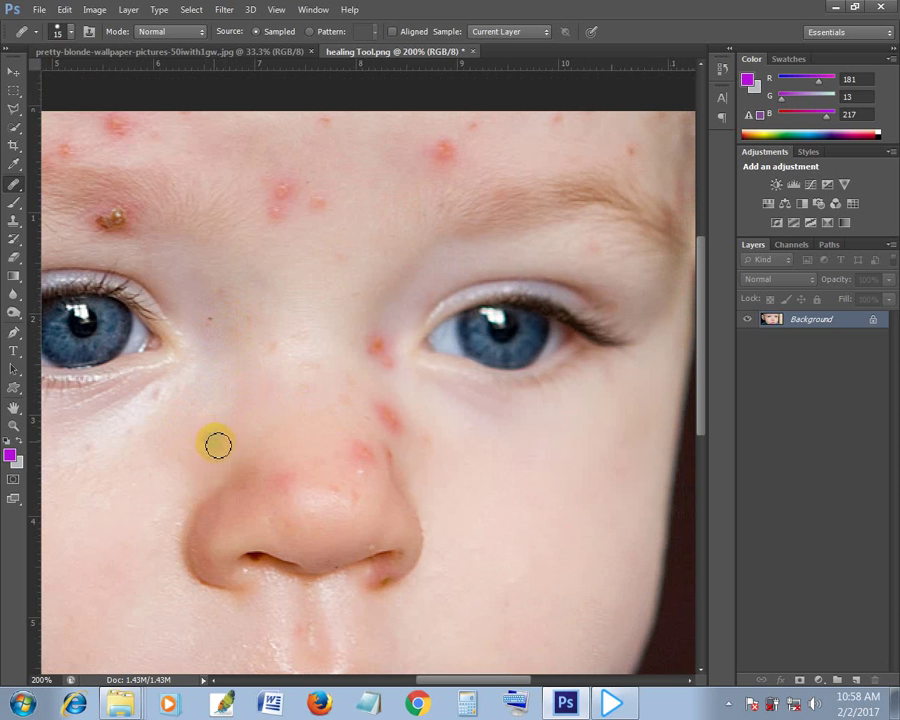
Sample clean skin and heal the red spots across the top of the nose.
drag(301, 375, 287, 390)
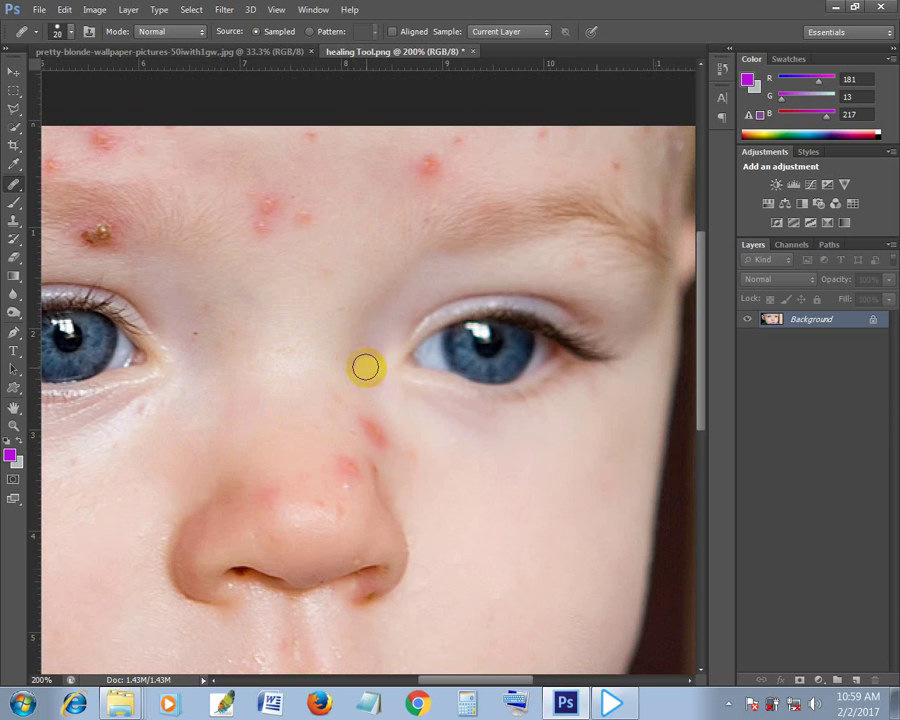
drag(369, 364, 372, 357)
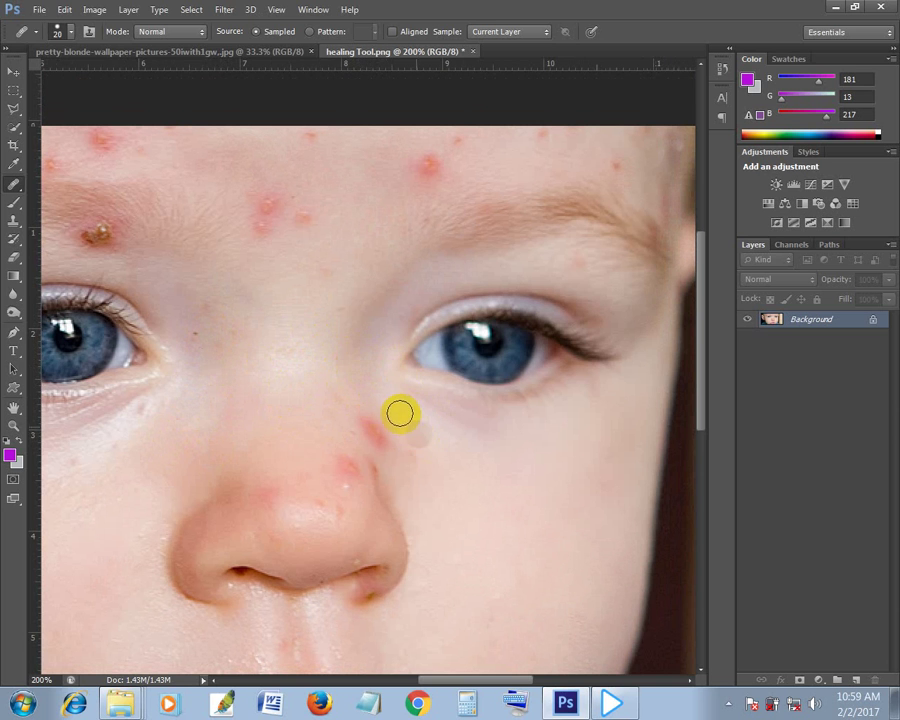
alt+click(400, 479)
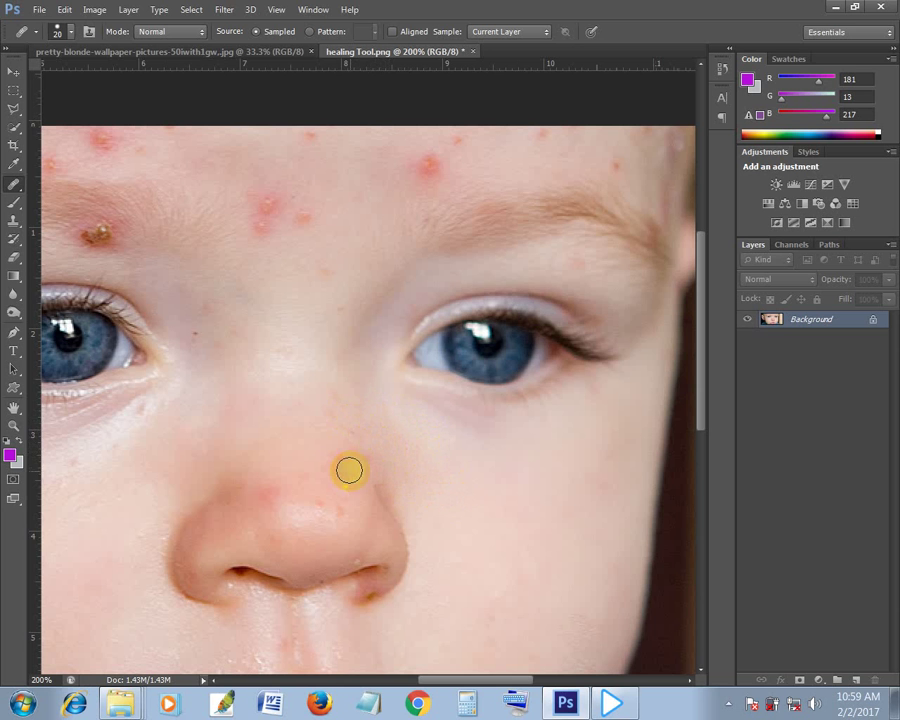
mouse_move(346, 471)
mouse_down()
mouse_move(340, 506)
mouse_move(310, 490)
mouse_move(266, 509)
mouse_up()
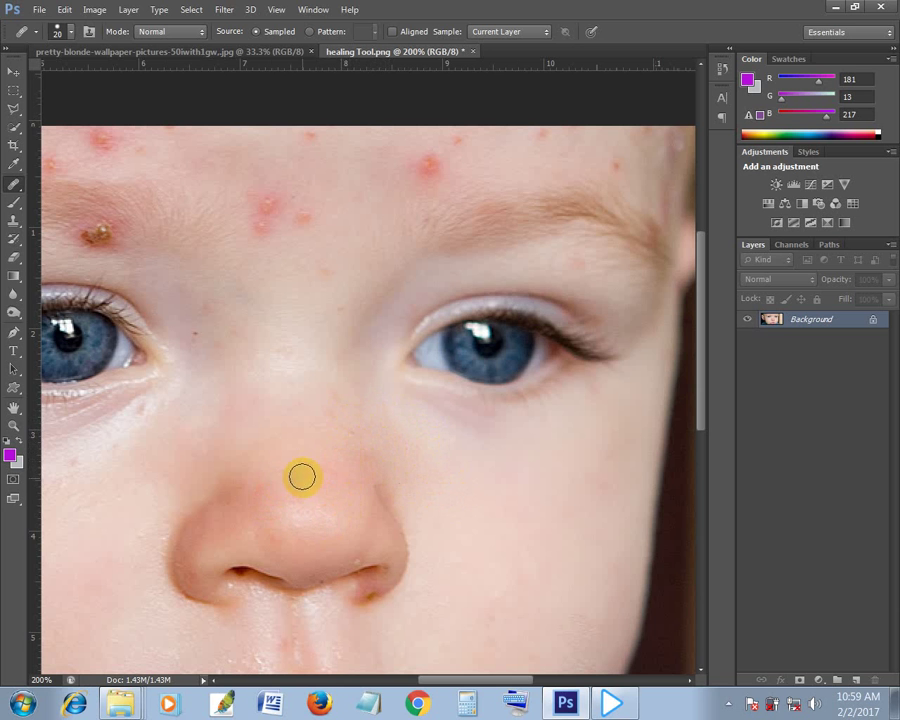
drag(338, 477, 257, 497)
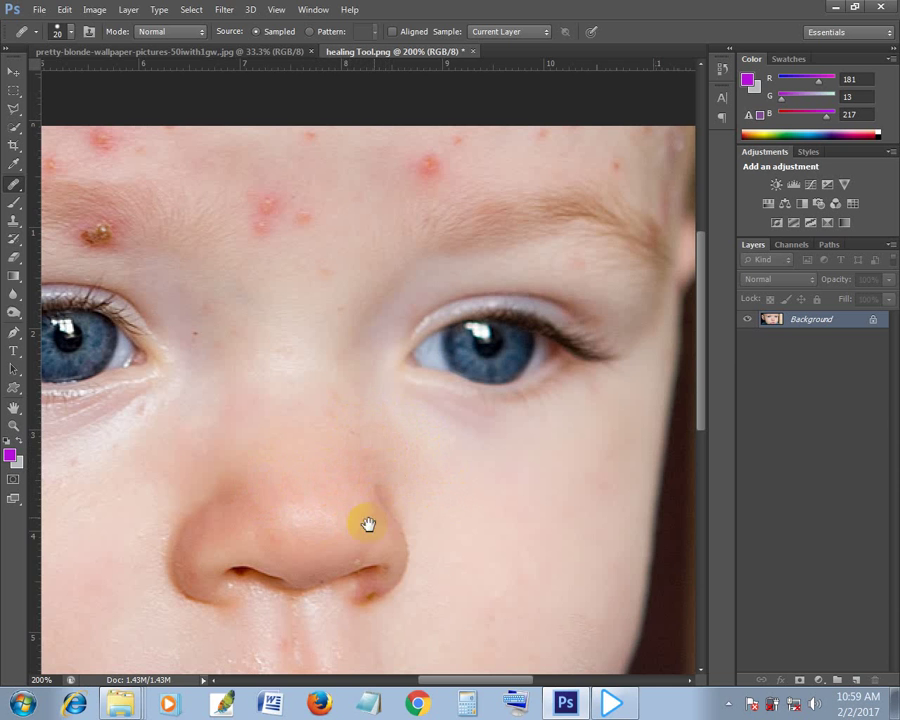
drag(368, 524, 362, 600)
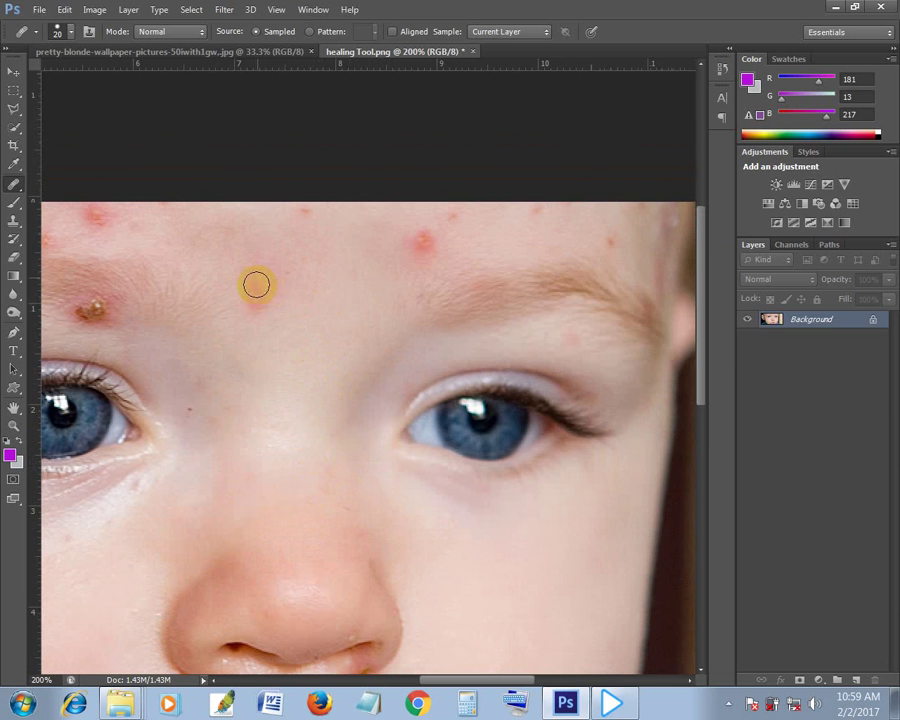
Sample clean forehead skin and heal the spots at the forehead's right edge and upper left.
alt+click(314, 322)
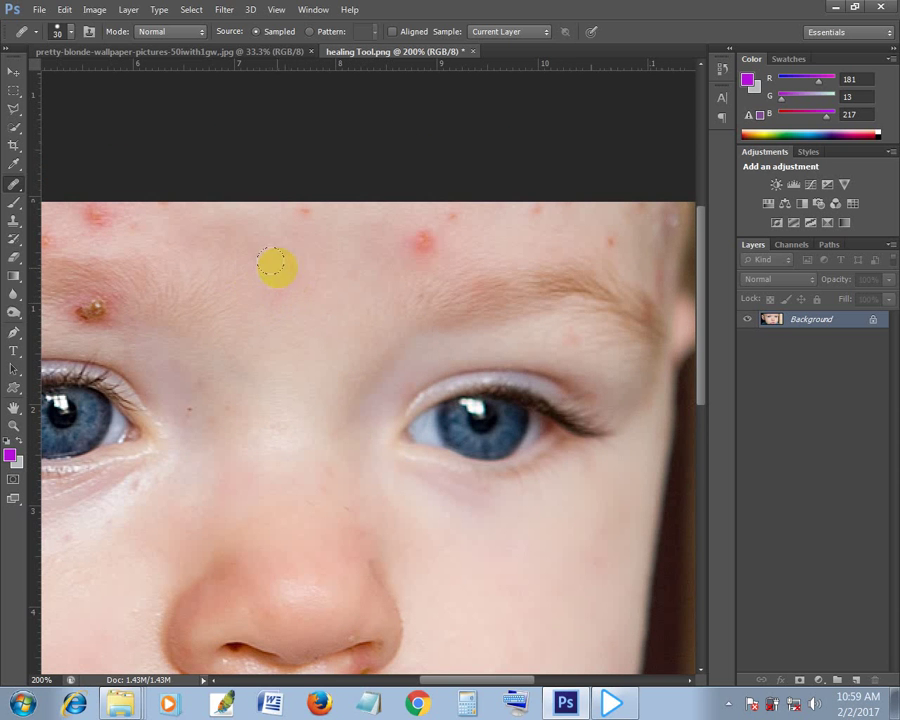
drag(320, 266, 314, 304)
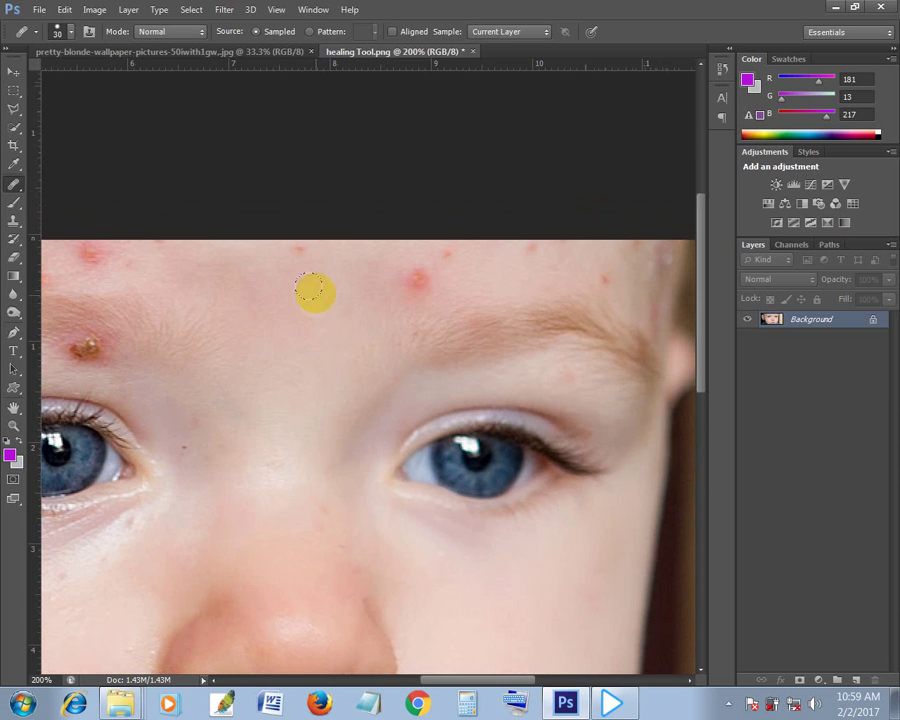
alt+click(304, 251)
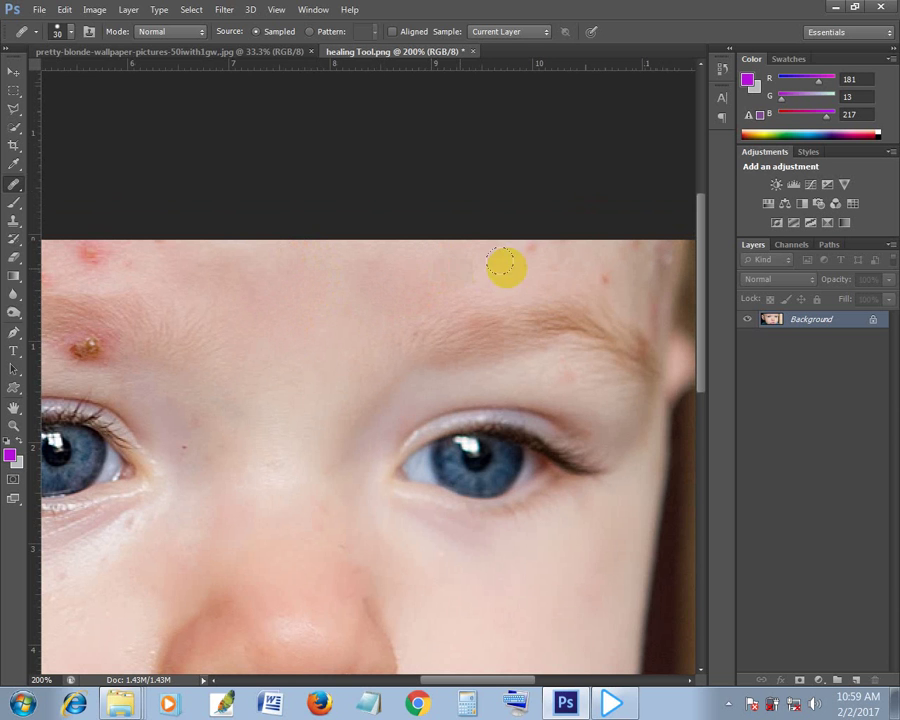
click(636, 256)
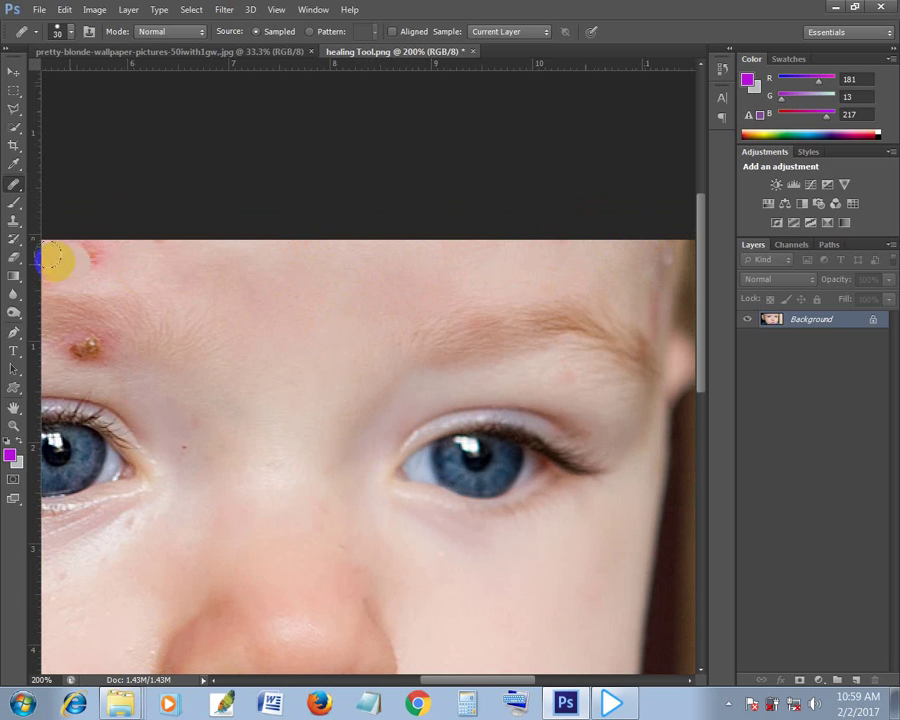
click(97, 249)
scroll(394, 314, left, 2)
Heal the red spots on the upper-left forehead, left of the brow, and along the brow line.
scroll(328, 304, left, 3)
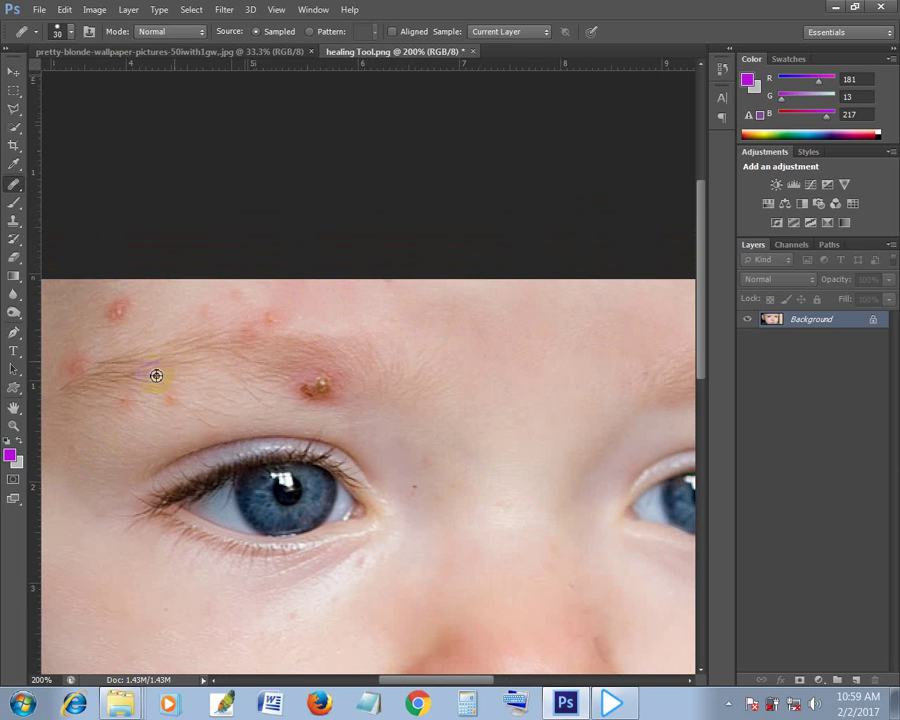
click(121, 312)
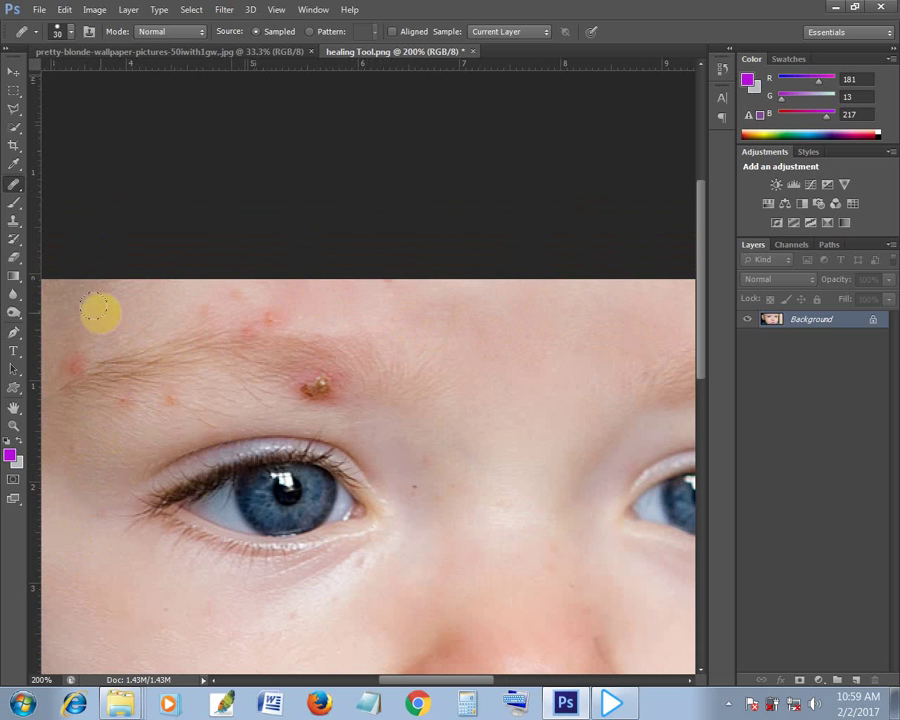
click(78, 355)
click(214, 305)
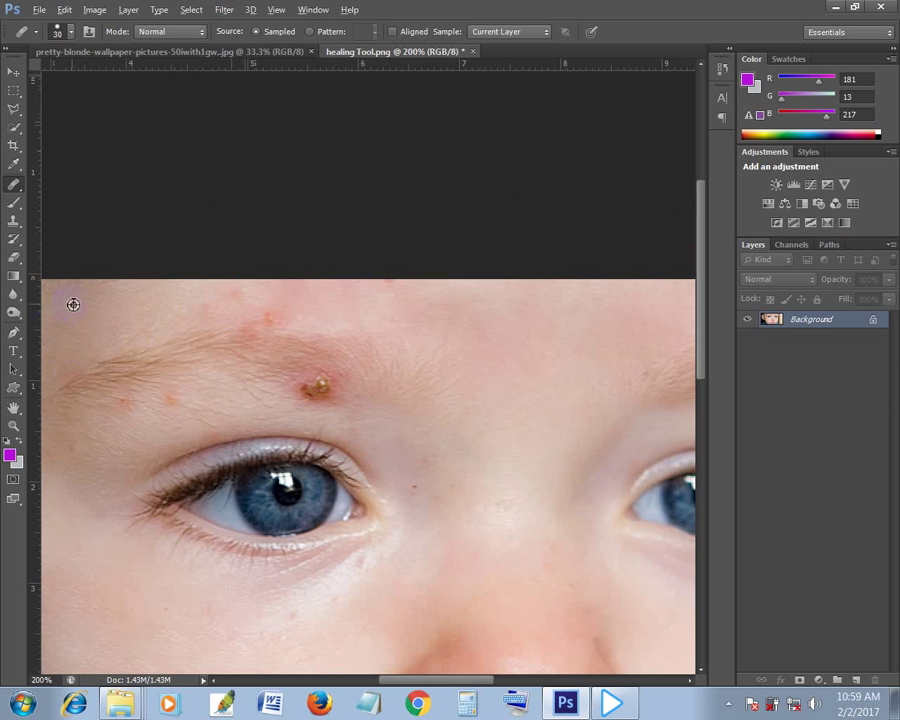
drag(236, 284, 363, 288)
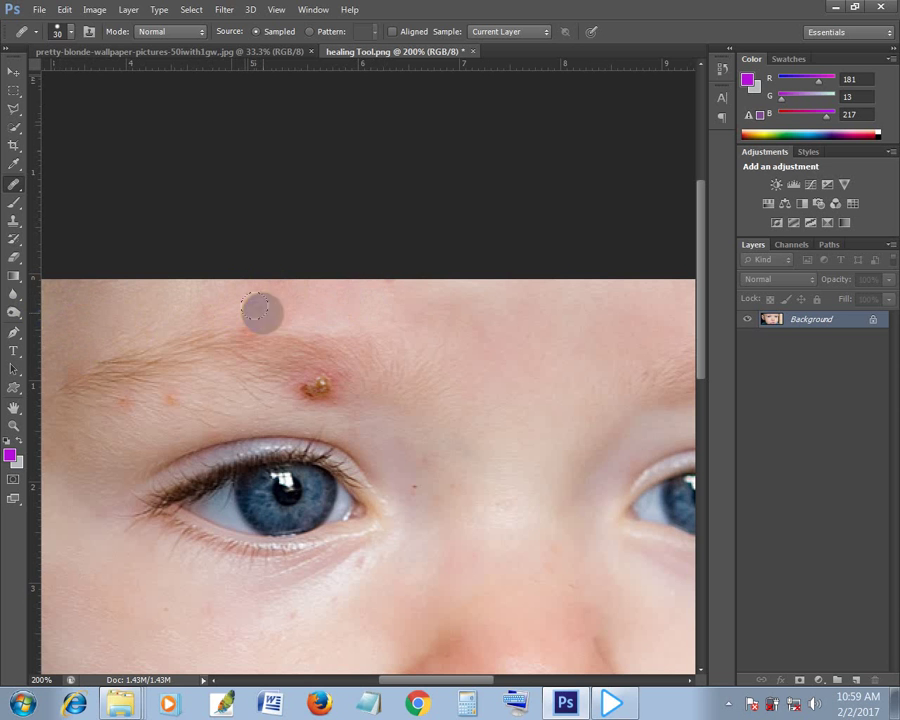
drag(267, 301, 373, 325)
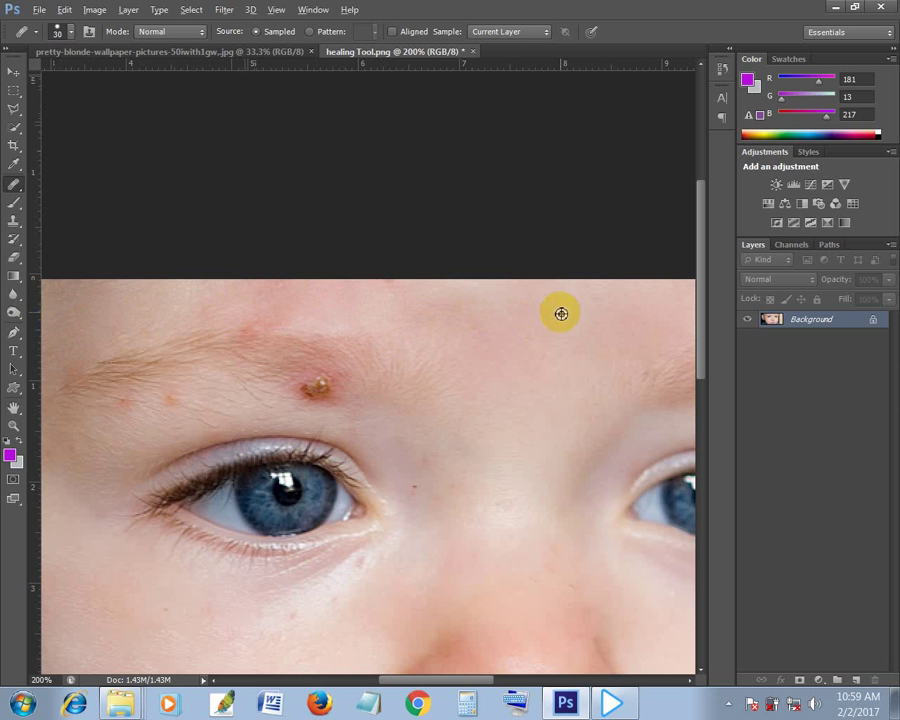
Sample clean forehead skin, then heal the large brow blemish and remaining small brow and forehead spots.
alt+click(379, 399)
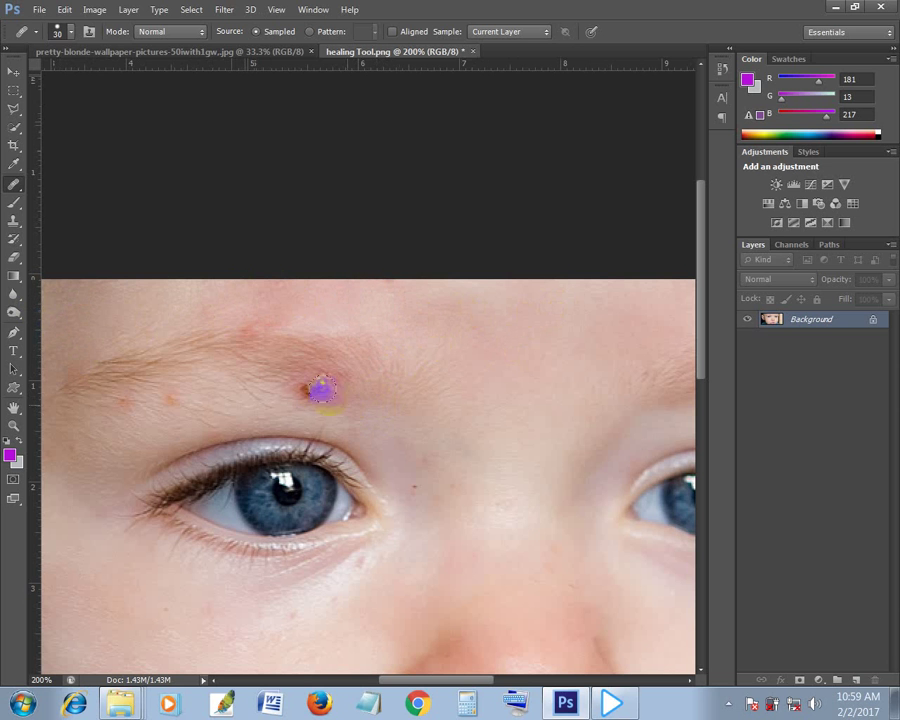
drag(322, 391, 328, 382)
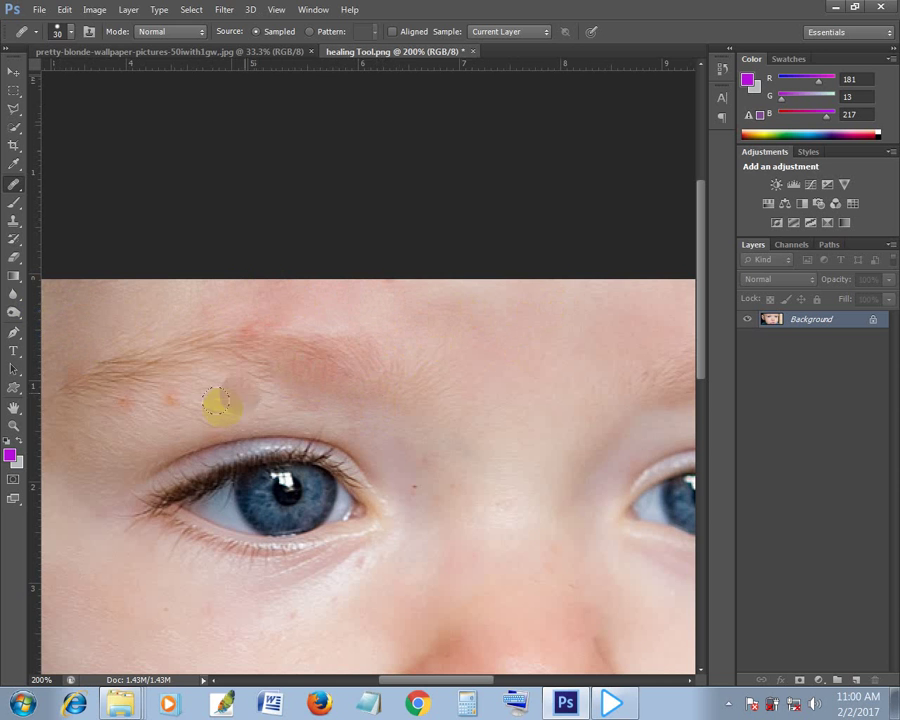
click(163, 403)
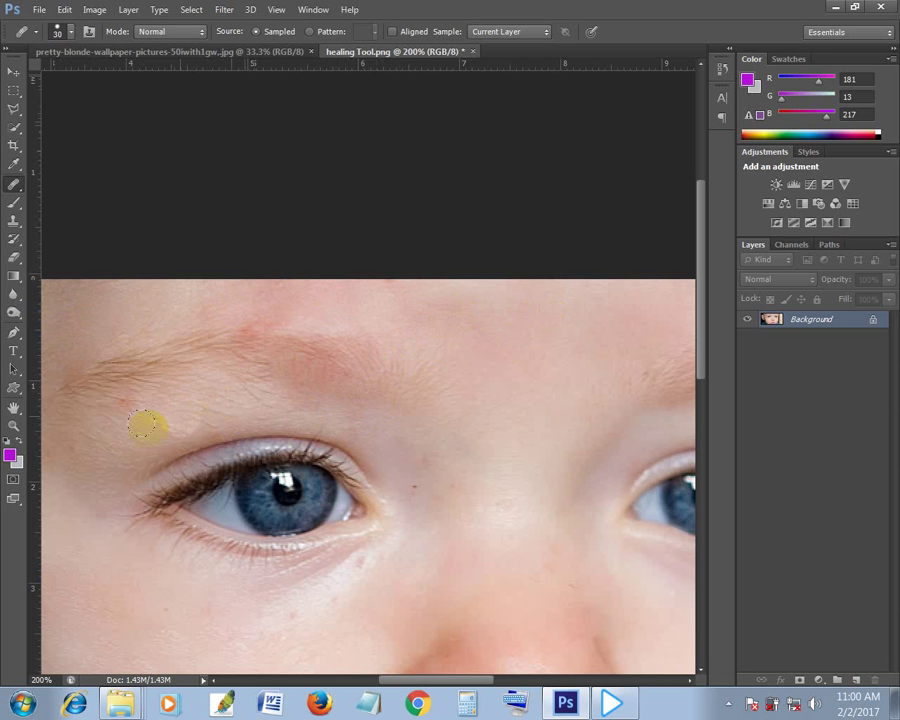
click(378, 428)
click(248, 308)
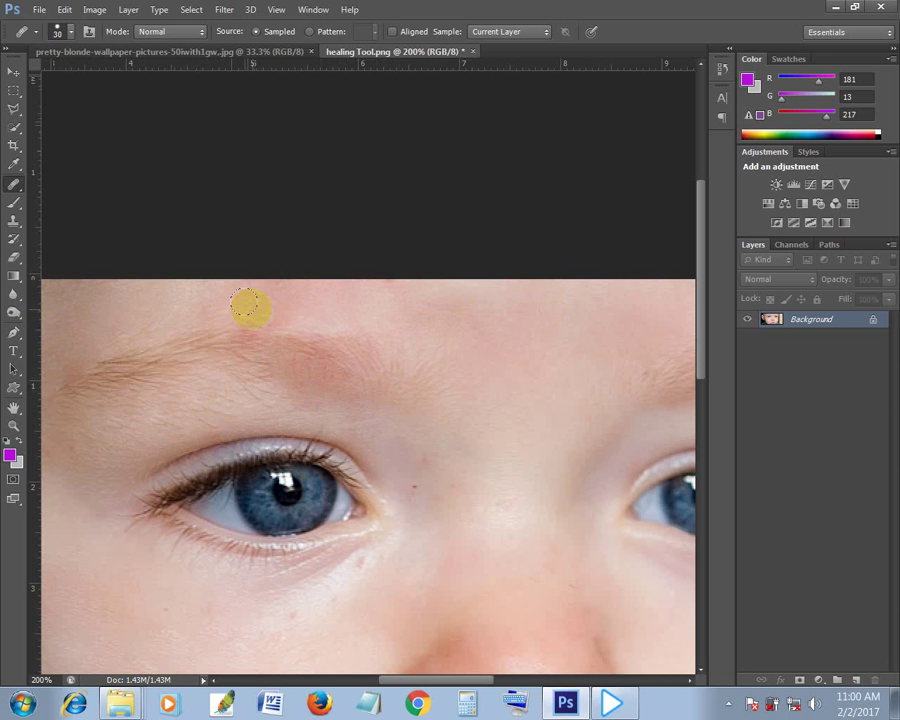
click(211, 302)
With a smaller brush, heal the small spot beside the inner eye.
scroll(290, 328, down, 2)
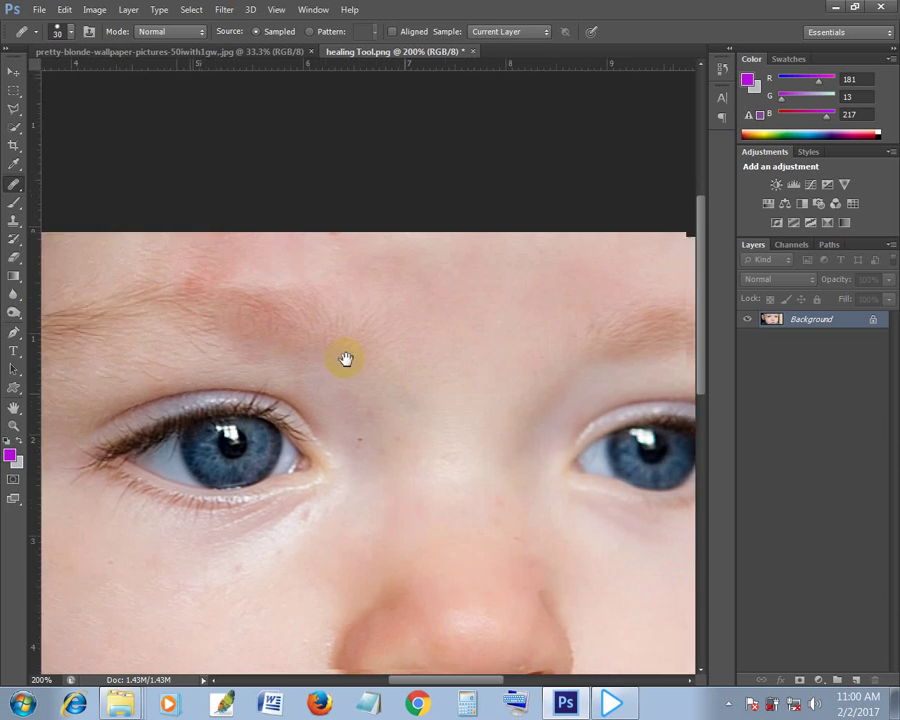
scroll(345, 357, right, 2)
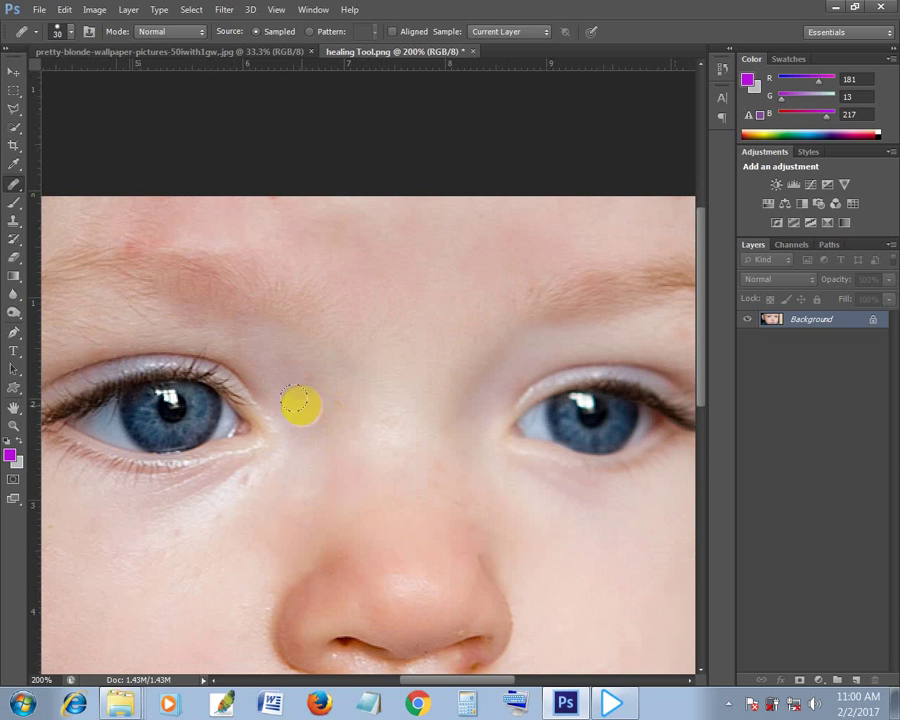
key(bracketleft)
key(bracketleft)
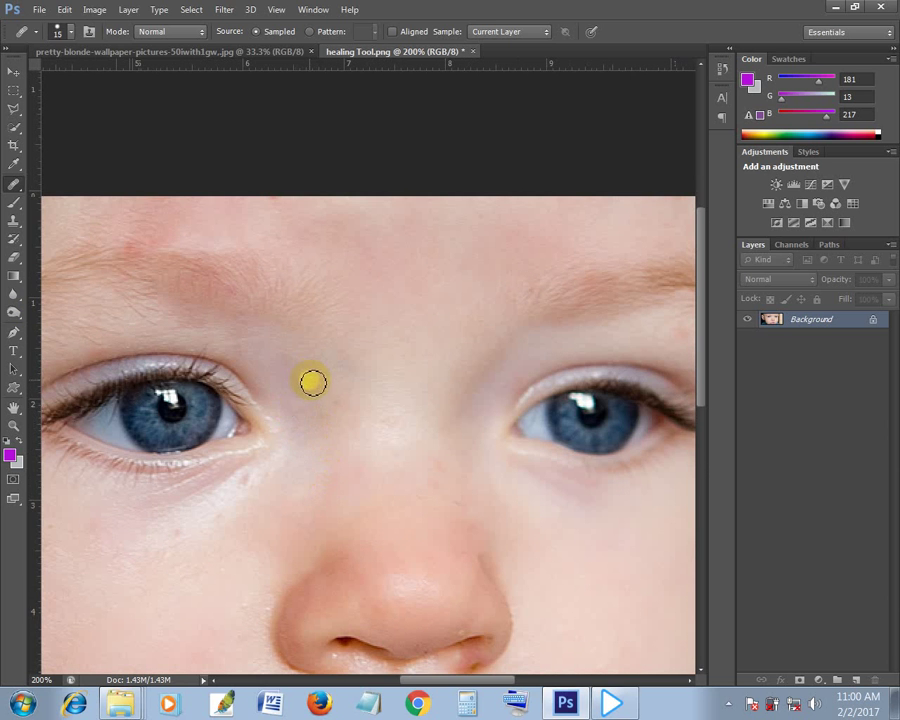
mouse_move(336, 418)
mouse_down()
mouse_move(280, 446)
mouse_move(221, 514)
mouse_move(436, 205)
mouse_up()
mouse_move(381, 321)
mouse_down()
mouse_move(407, 315)
mouse_move(373, 556)
mouse_move(450, 442)
mouse_move(437, 477)
mouse_up()
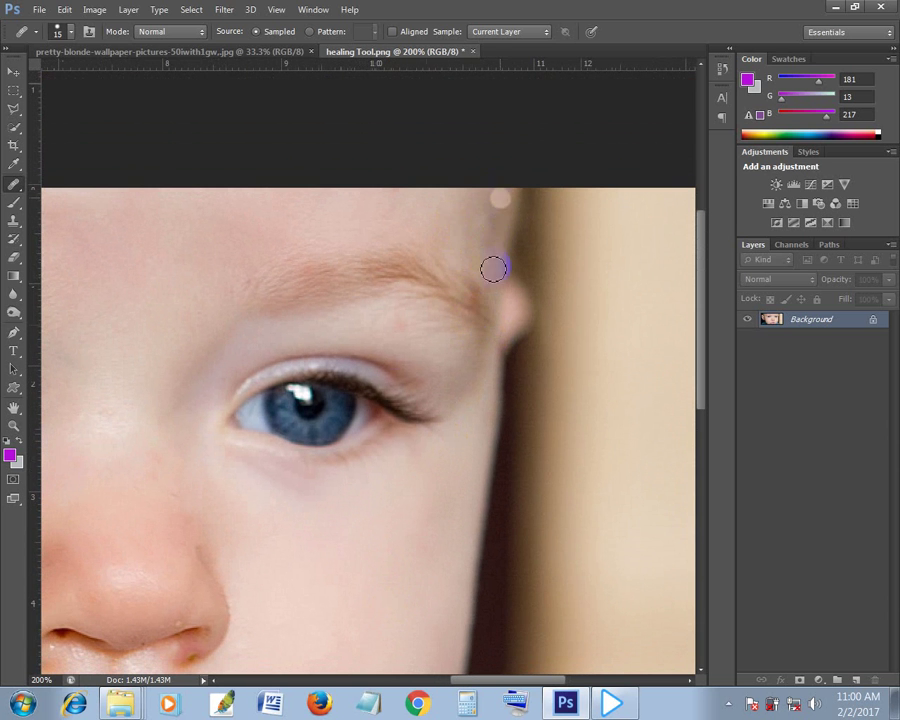
Zoom in on the lips and heal the pimple at the lip corner with the Spot Healing Brush.
mouse_move(492, 265)
mouse_down()
mouse_move(423, 222)
mouse_move(512, 195)
mouse_up()
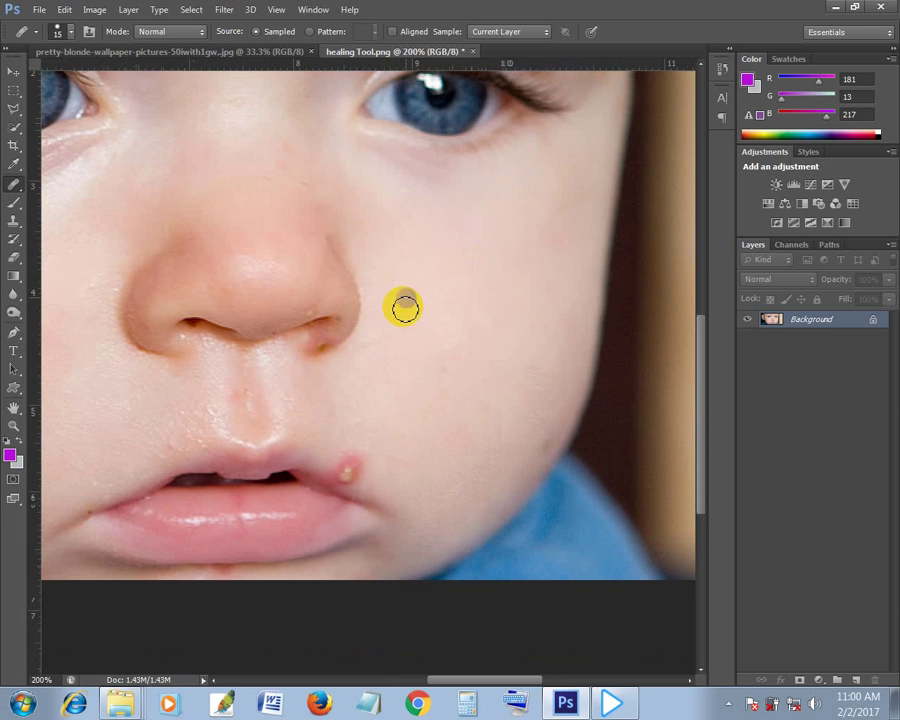
drag(384, 414, 395, 277)
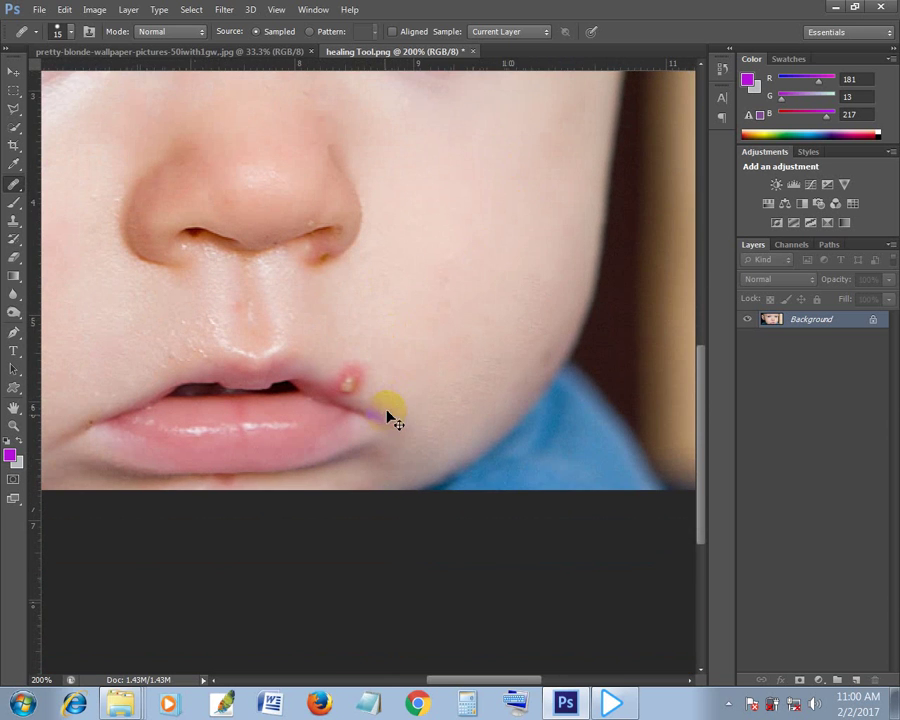
scroll(388, 410, up, 2)
drag(391, 406, 396, 368)
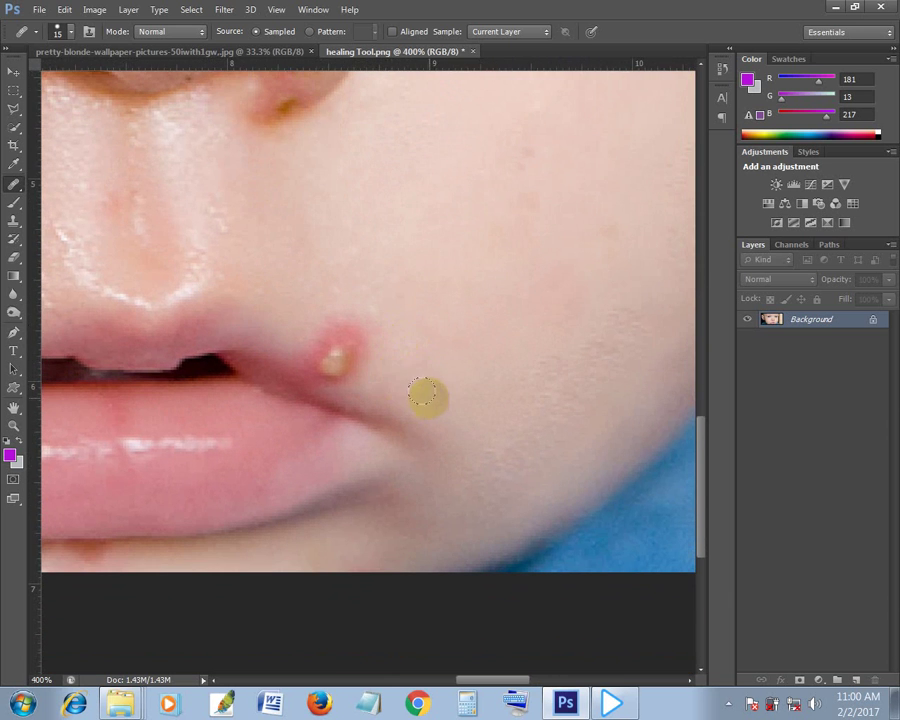
alt+click(401, 373)
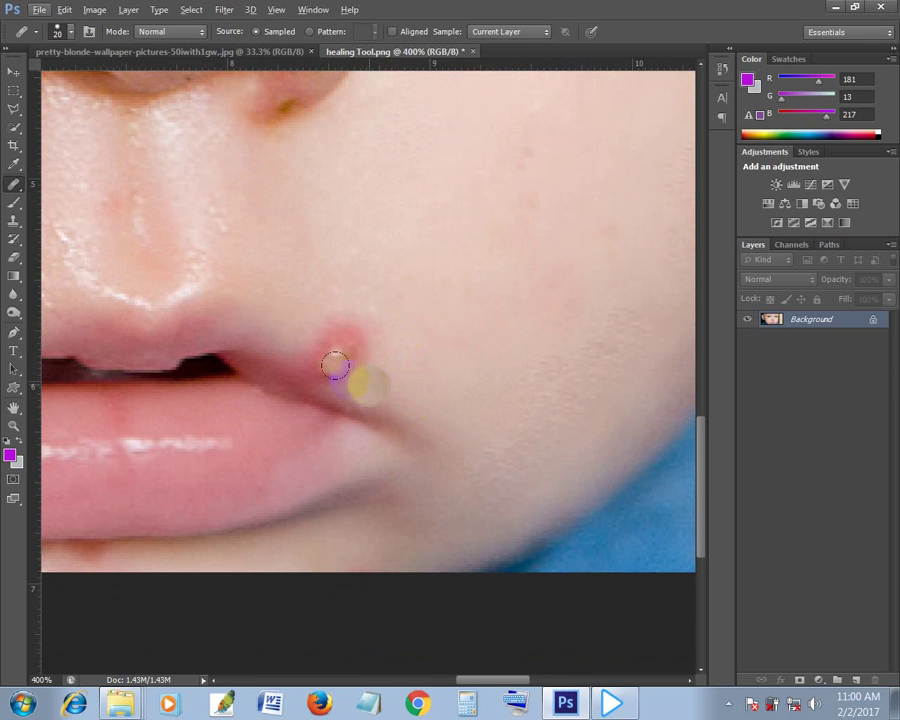
drag(335, 366, 322, 340)
key(bracketright)
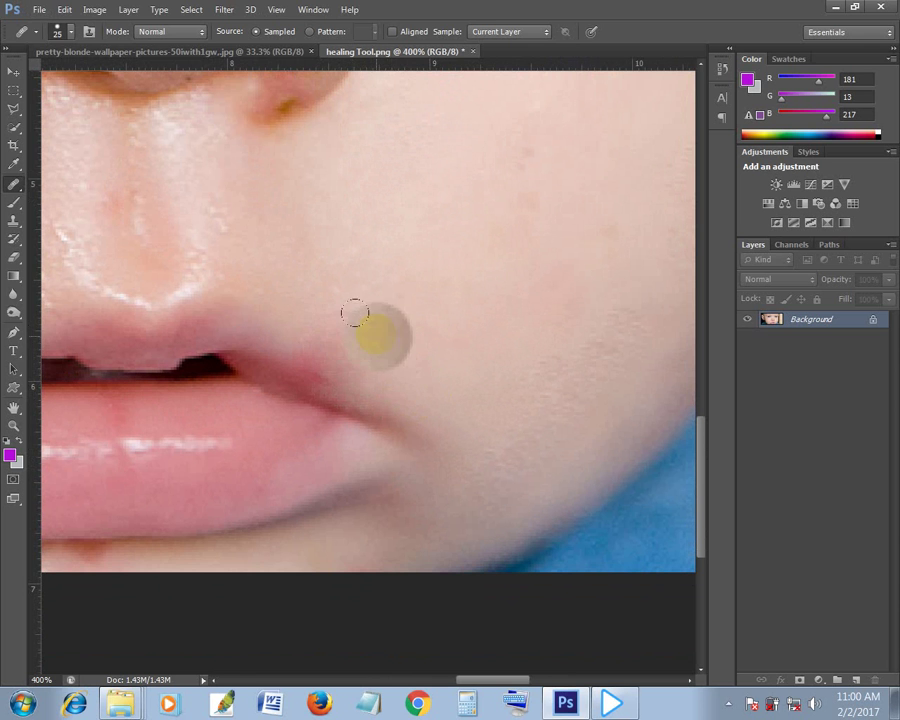
key(bracketleft)
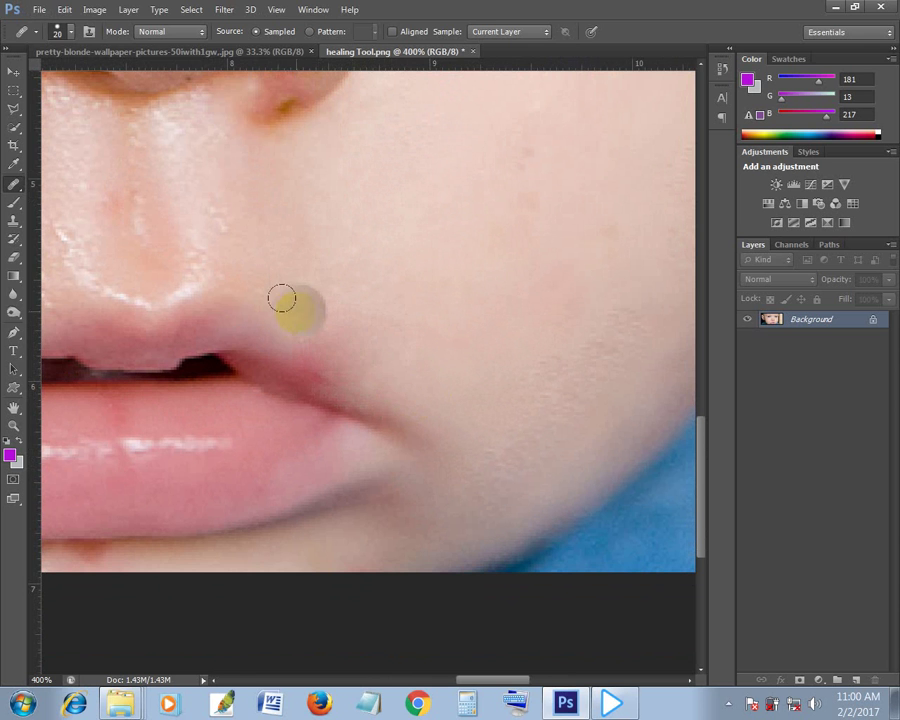
mouse_move(282, 298)
mouse_down()
mouse_move(336, 318)
mouse_move(348, 313)
mouse_up()
Heal the faint and pale spots scattered across the cheek.
click(500, 276)
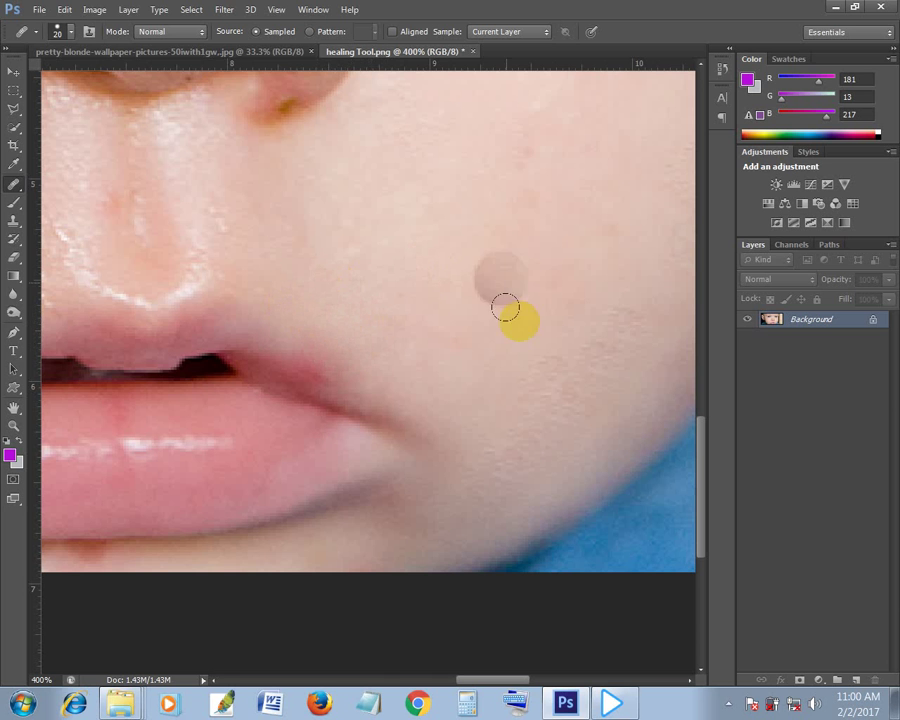
mouse_move(484, 368)
mouse_down()
mouse_move(600, 328)
mouse_move(555, 440)
mouse_up()
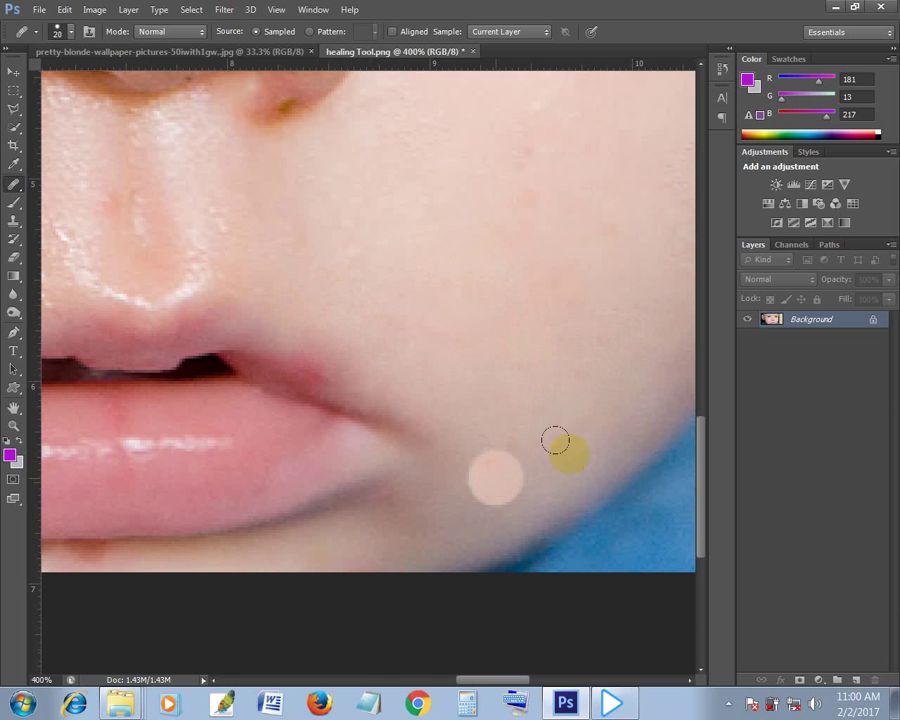
drag(560, 280, 335, 413)
click(300, 295)
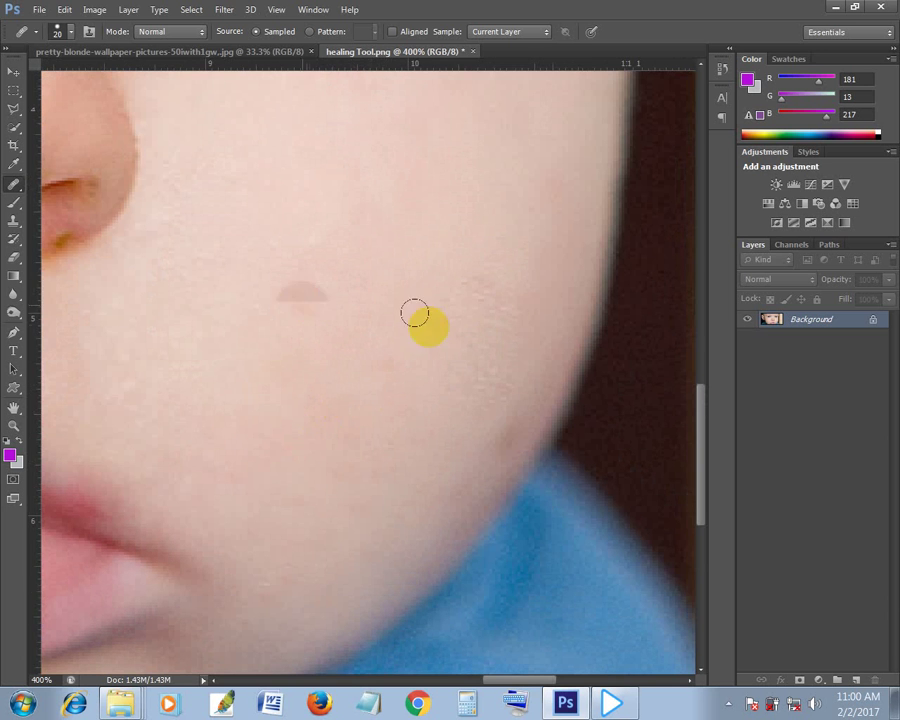
click(505, 355)
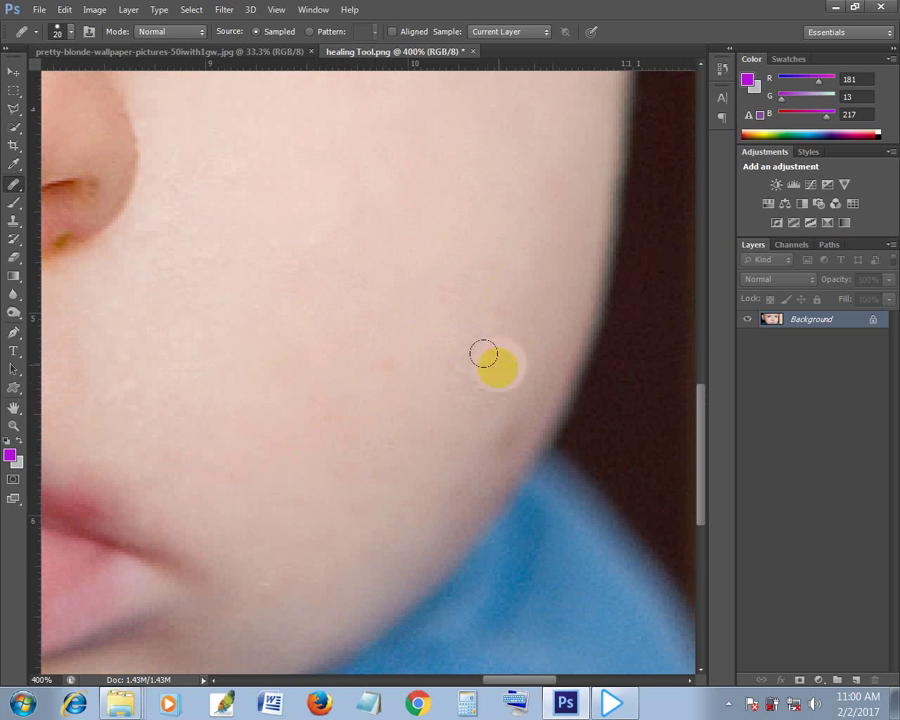
click(460, 255)
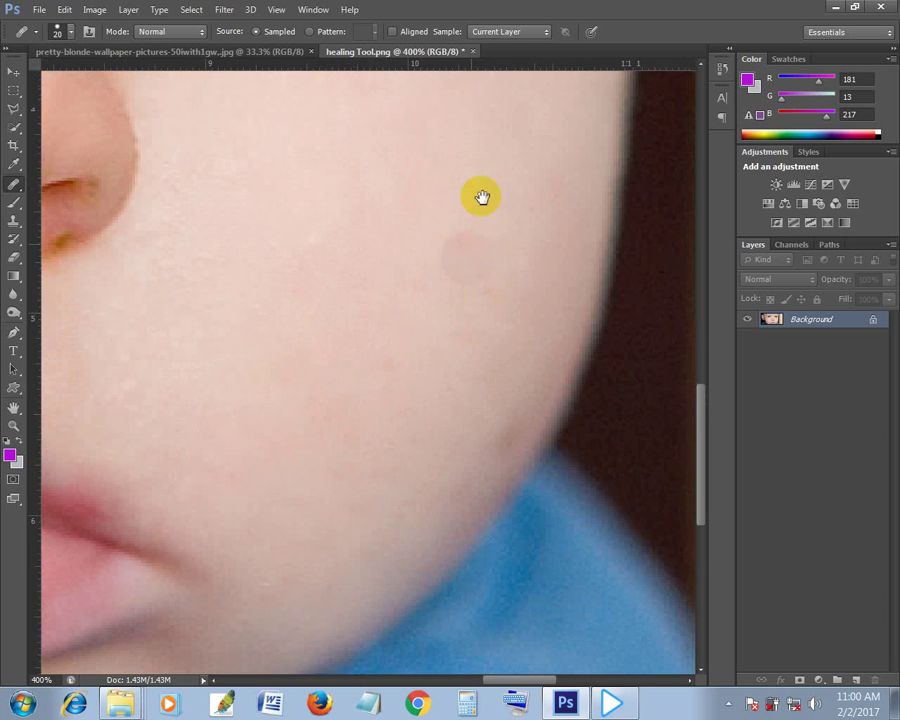
mouse_move(481, 197)
mouse_down()
mouse_move(456, 341)
mouse_move(545, 464)
mouse_move(310, 464)
mouse_move(671, 267)
mouse_up()
alt+click(382, 314)
click(445, 375)
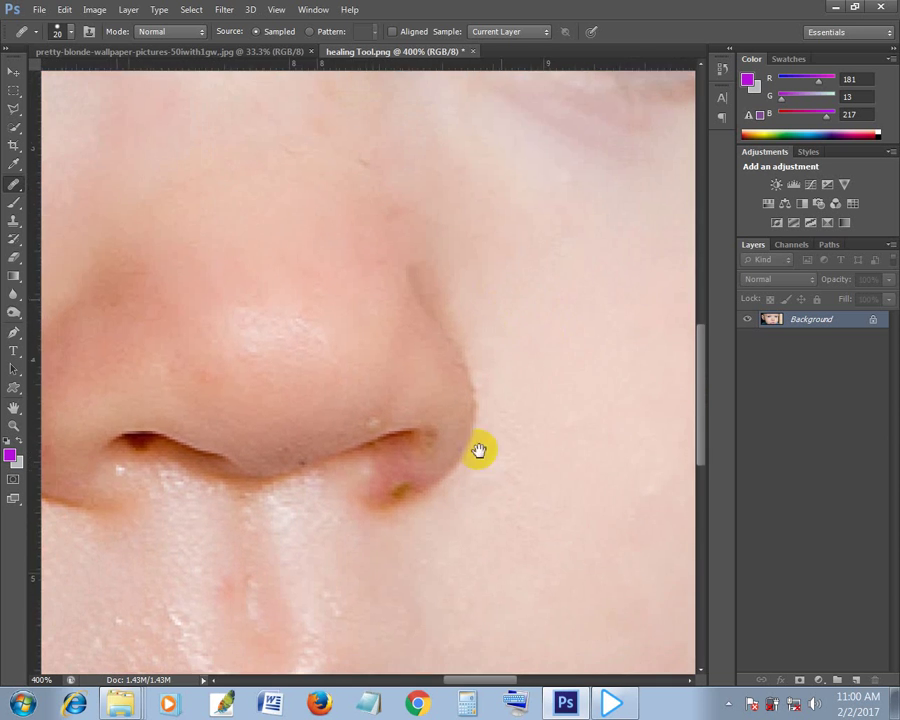
drag(476, 444, 472, 350)
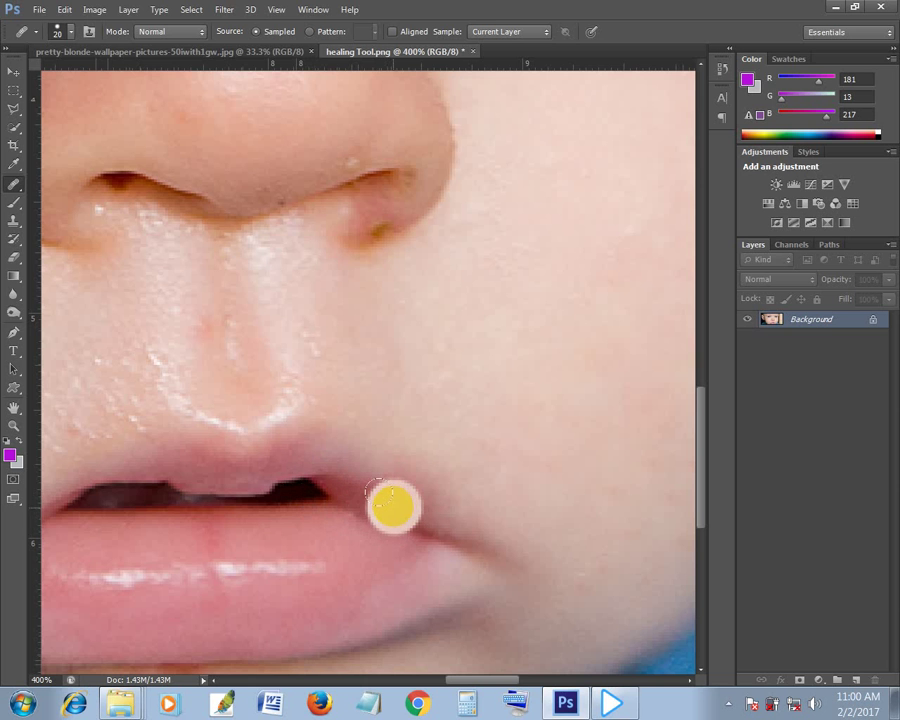
Shrink the brush and heal the remaining mark at the lip corner.
key(bracketleft)
key(bracketleft)
key(bracketleft)
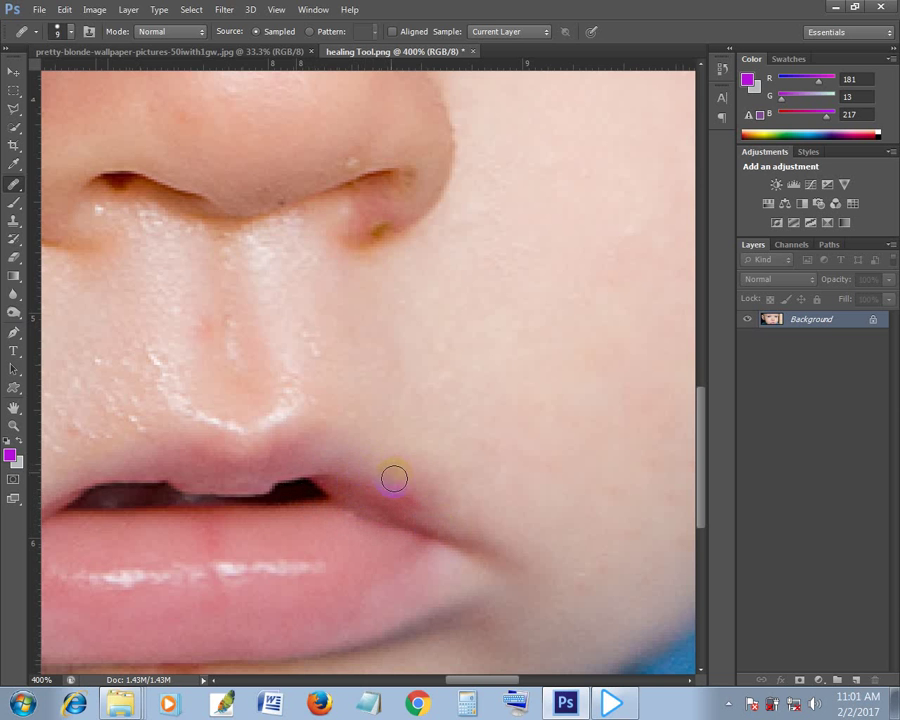
alt+click(383, 425)
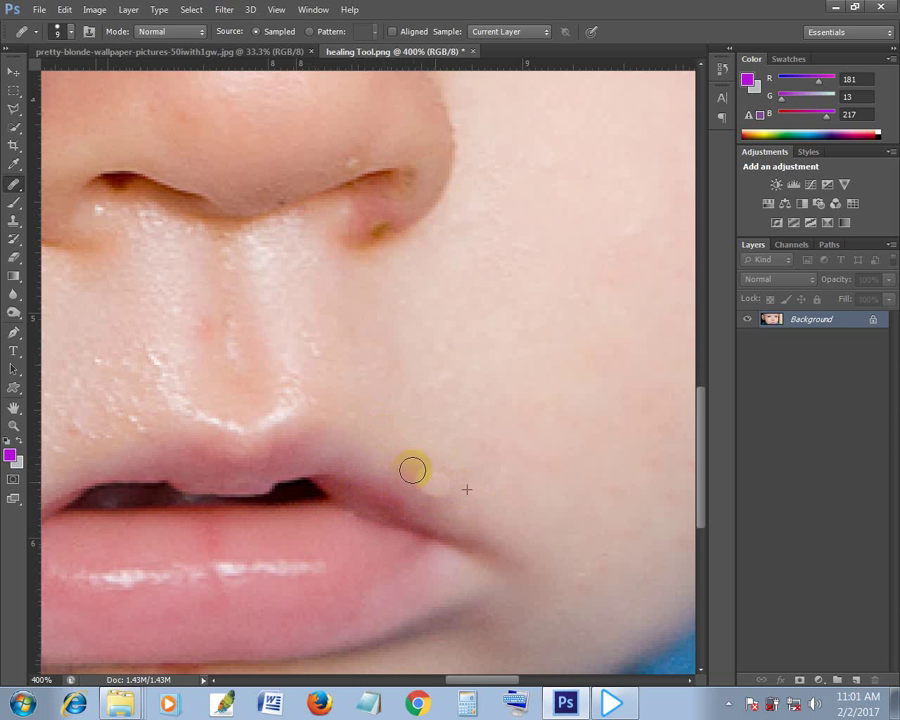
drag(412, 469, 491, 468)
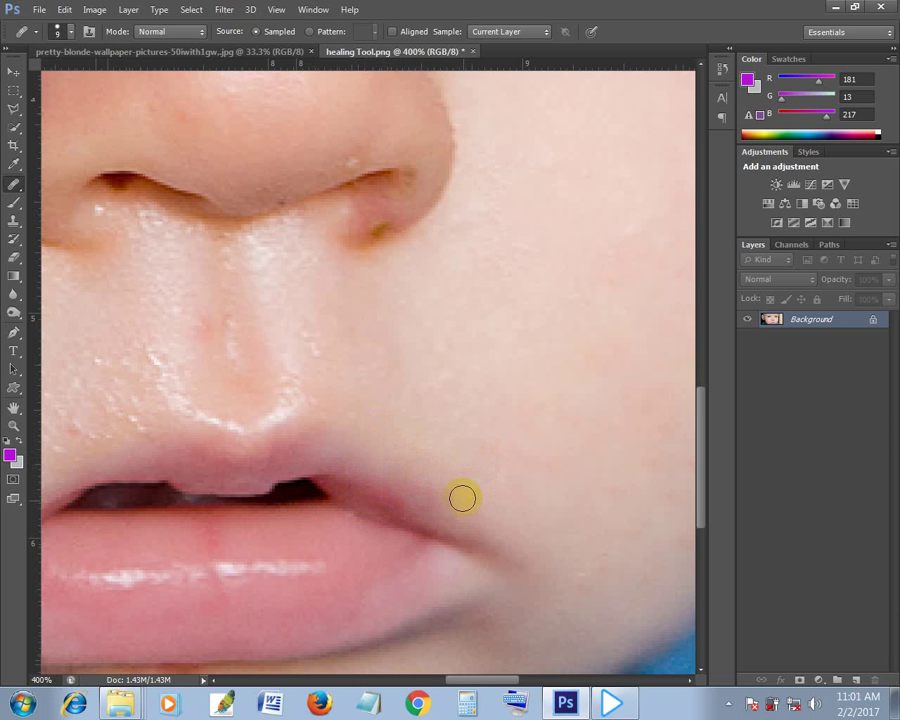
drag(468, 496, 446, 438)
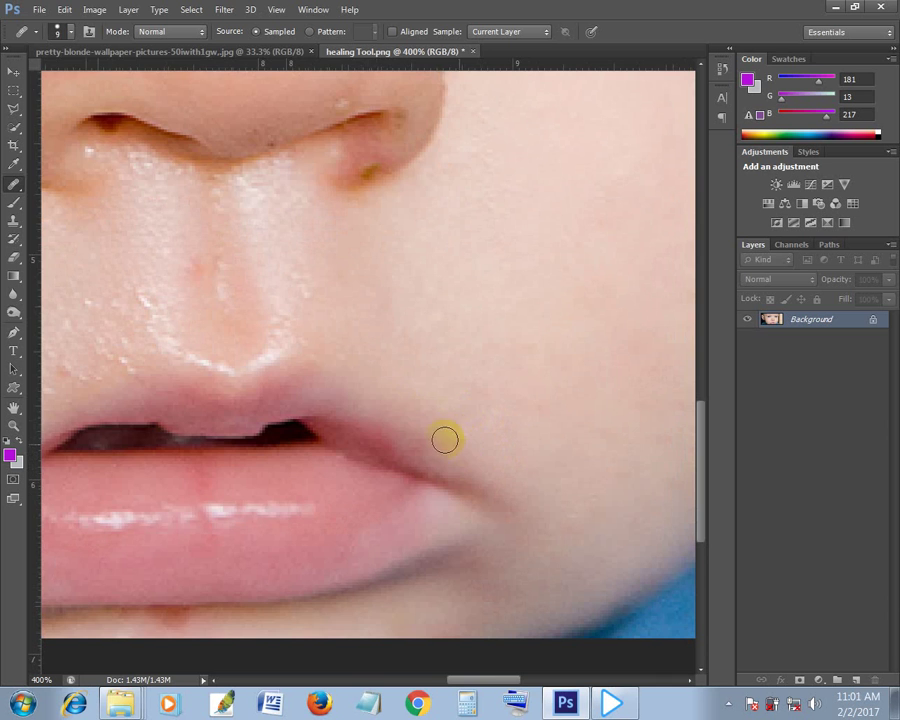
mouse_move(319, 530)
mouse_down()
mouse_move(402, 378)
mouse_move(578, 580)
mouse_move(305, 569)
mouse_up()
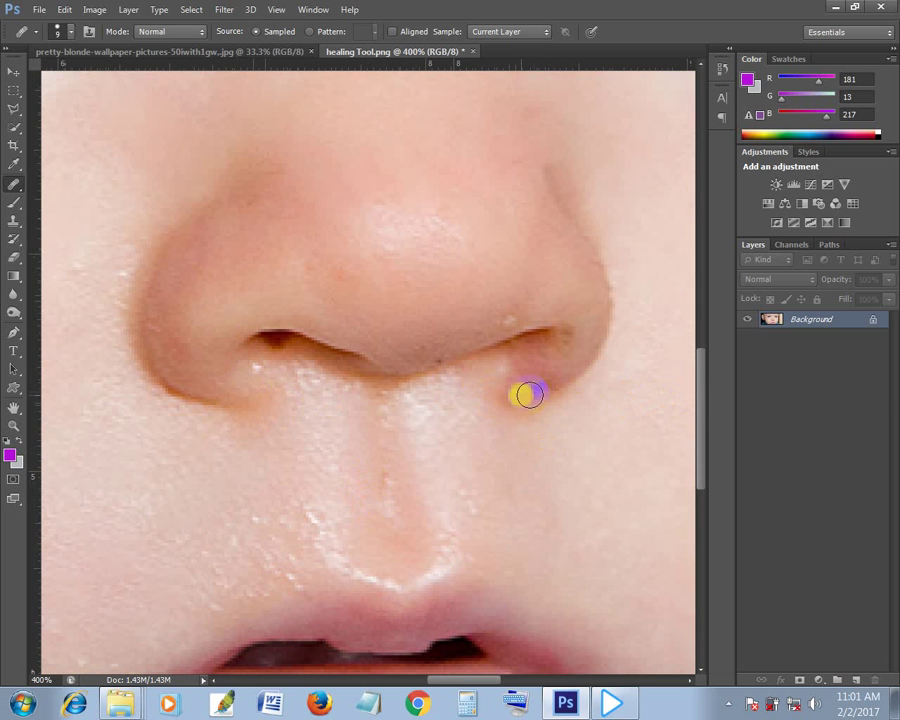
Heal the red spots on and beside the nostril rim, then pan up to the eyebrow.
click(558, 352)
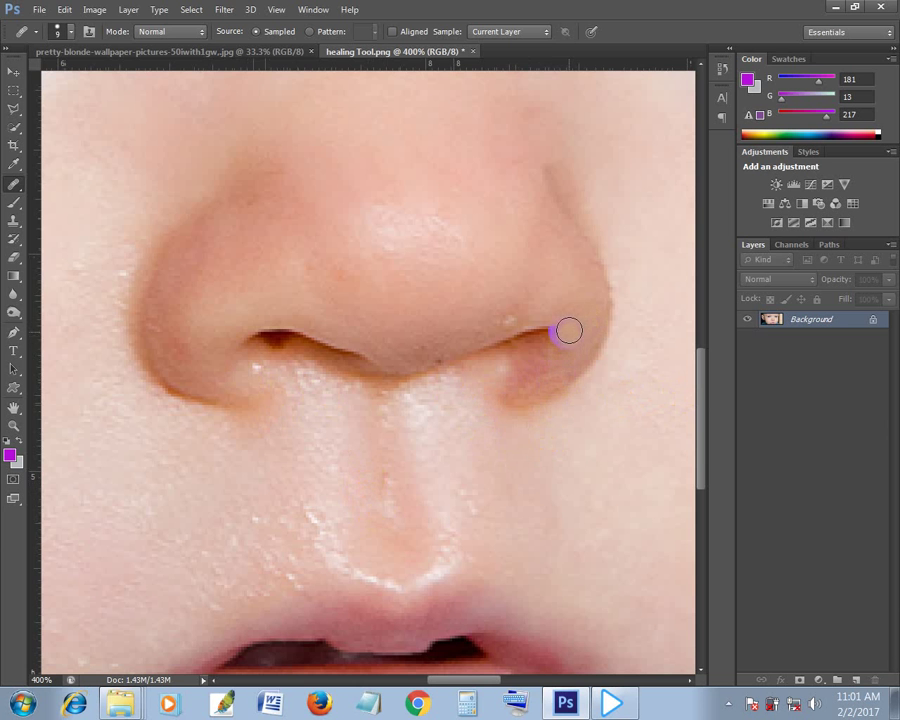
alt+click(617, 390)
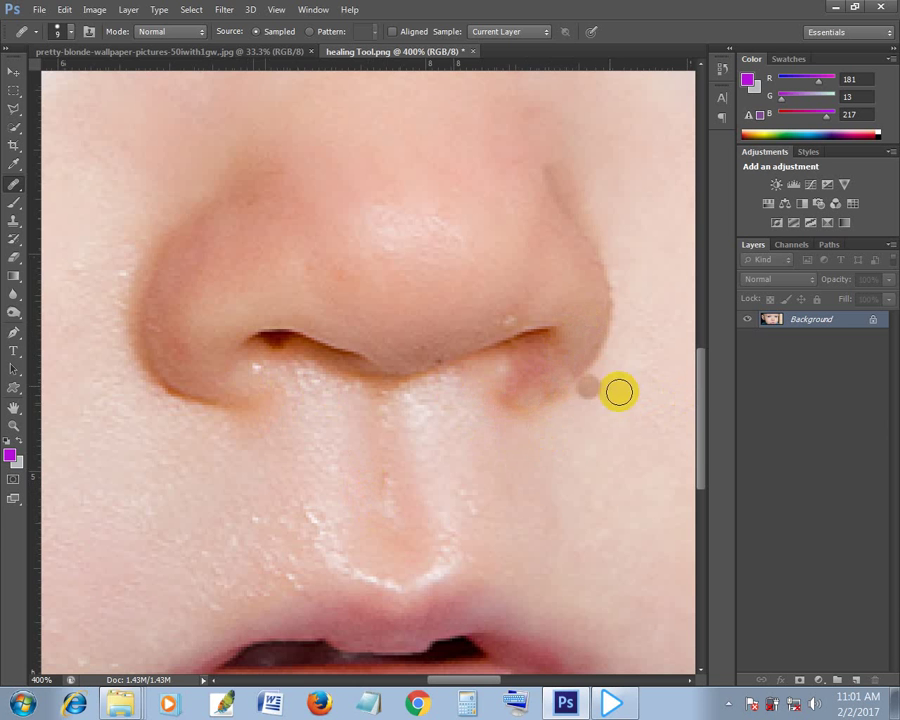
click(514, 420)
drag(374, 566, 512, 578)
drag(337, 461, 512, 544)
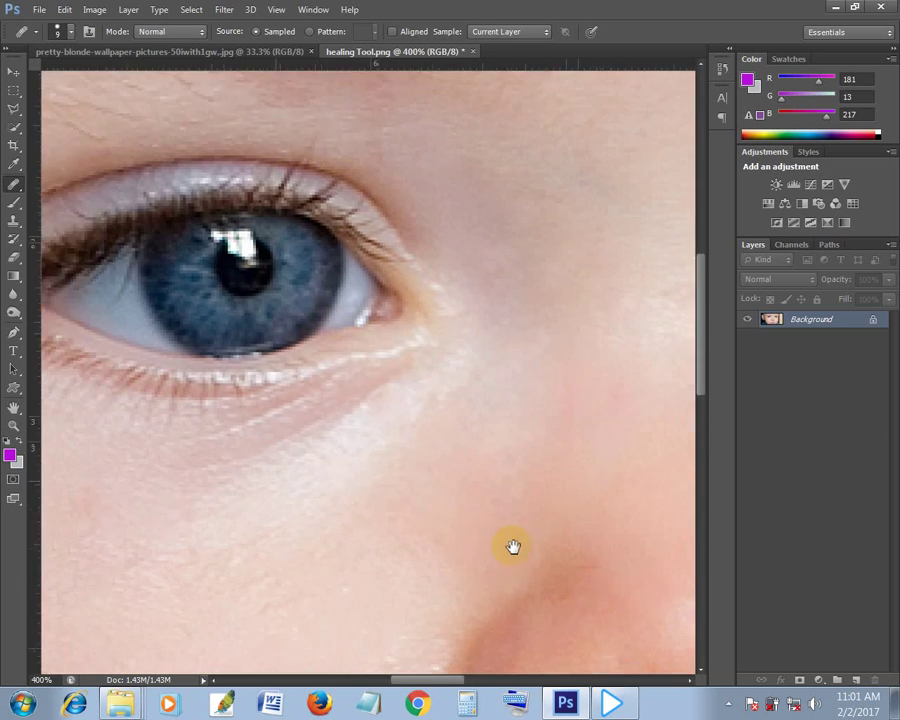
drag(164, 416, 396, 538)
mouse_move(419, 223)
mouse_down()
mouse_move(442, 498)
mouse_move(331, 457)
mouse_up()
drag(317, 350, 434, 392)
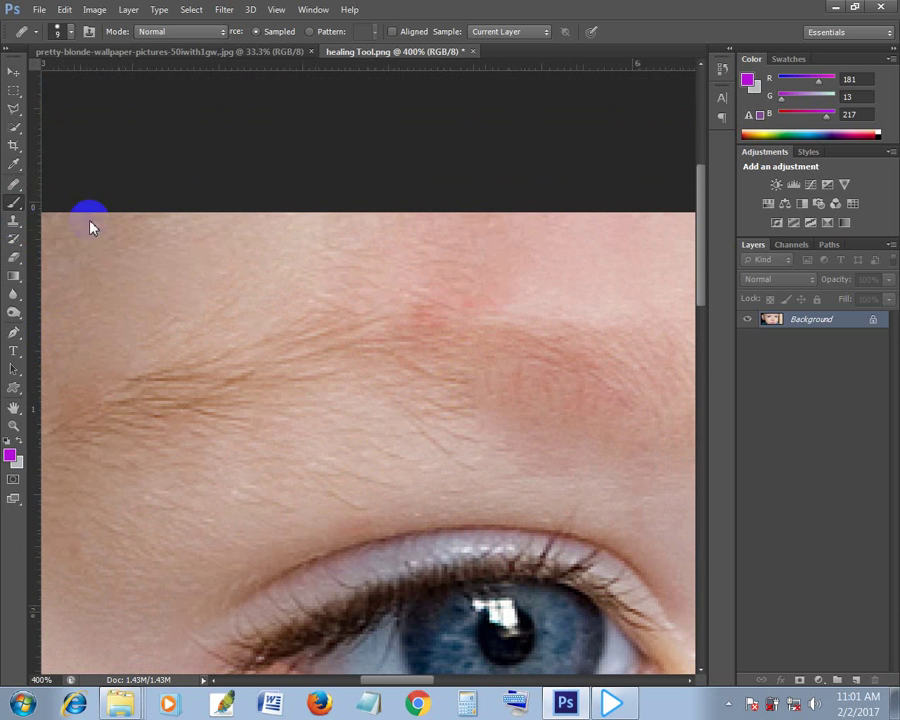
Switch to the Brush tool, sample the forehead skin tone, and set opacity to 13%.
key(b)
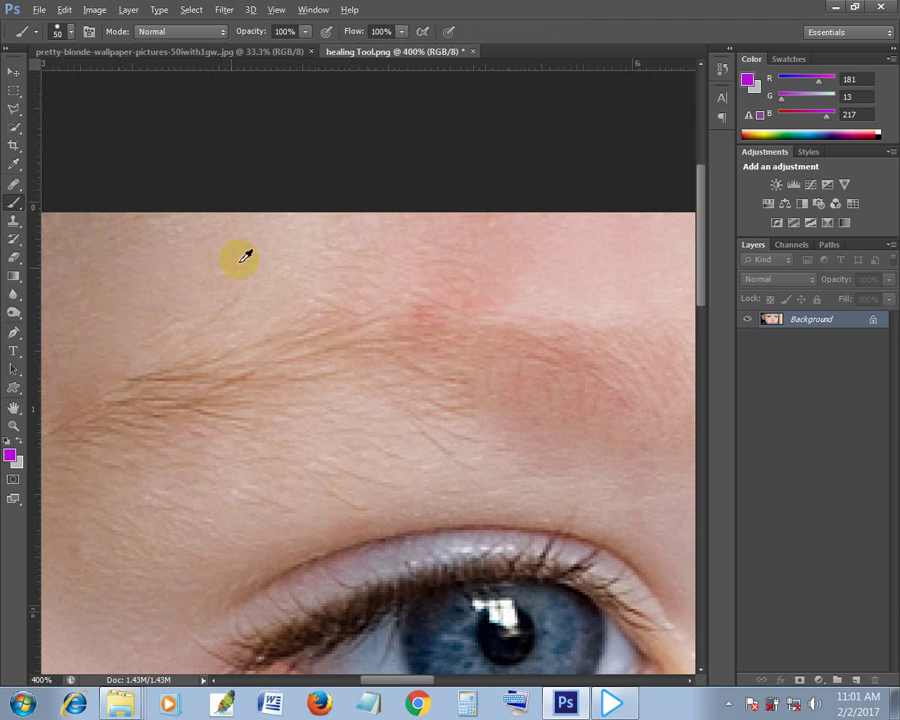
alt+click(241, 259)
click(306, 32)
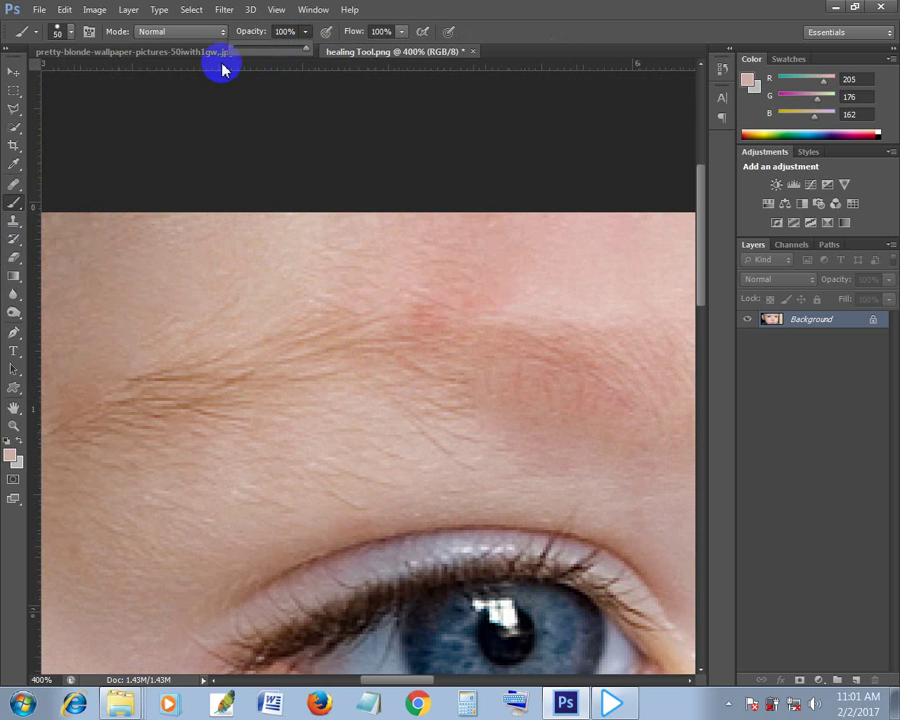
drag(247, 52, 248, 52)
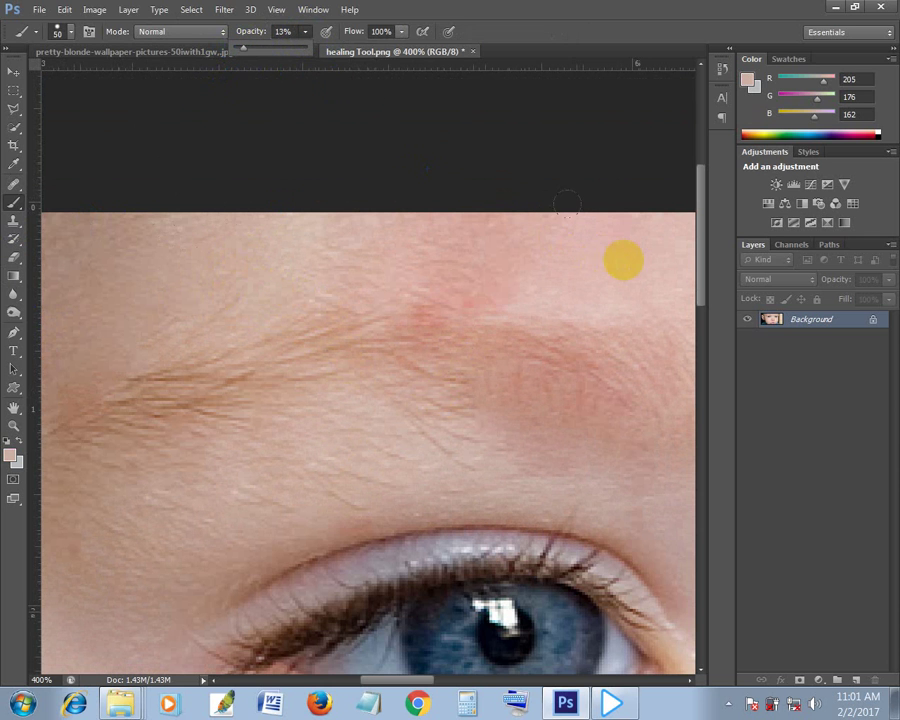
View the whole face, then zoom back to 300% on the cheek and ear.
key(ctrl+minus)
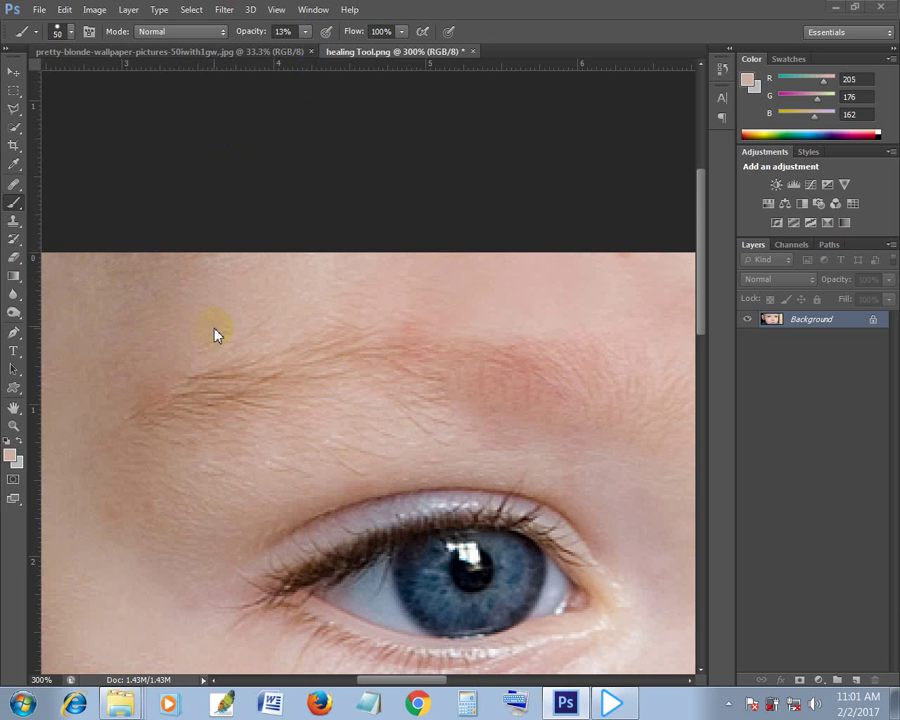
key(super)
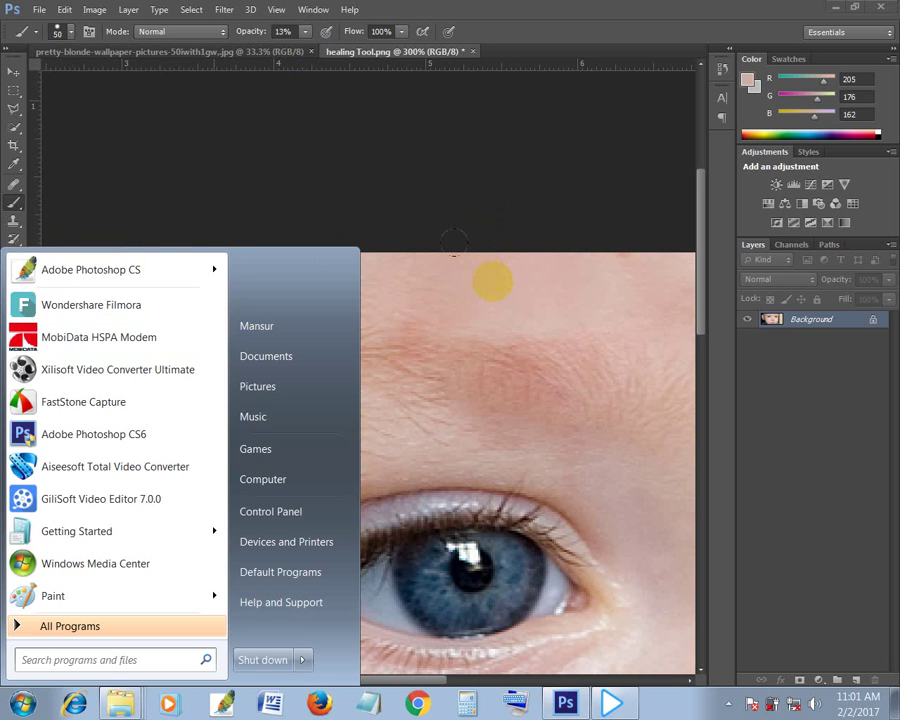
click(487, 291)
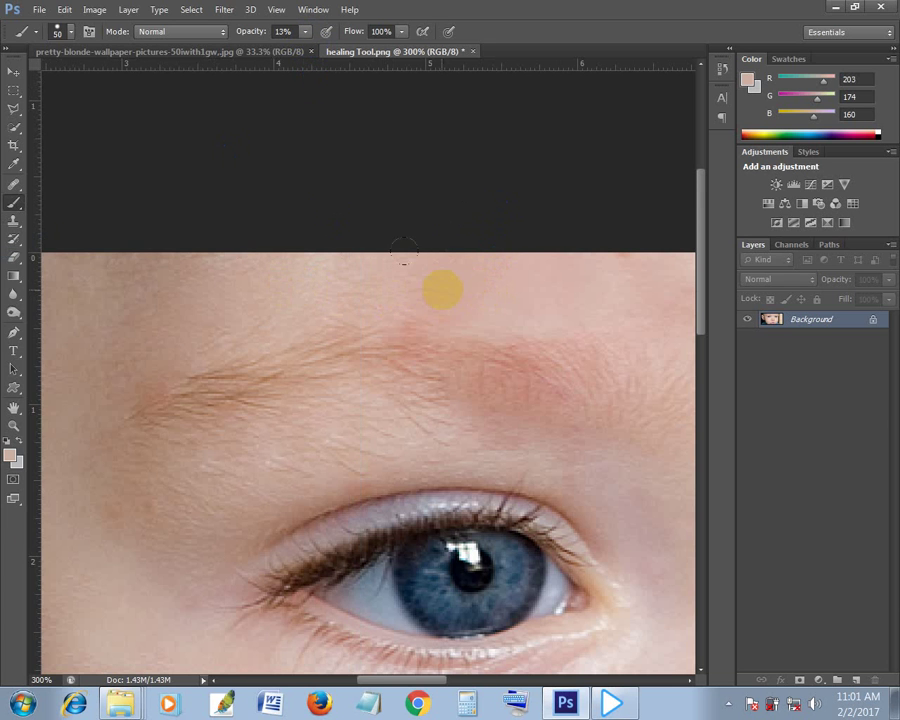
key(ctrl+1)
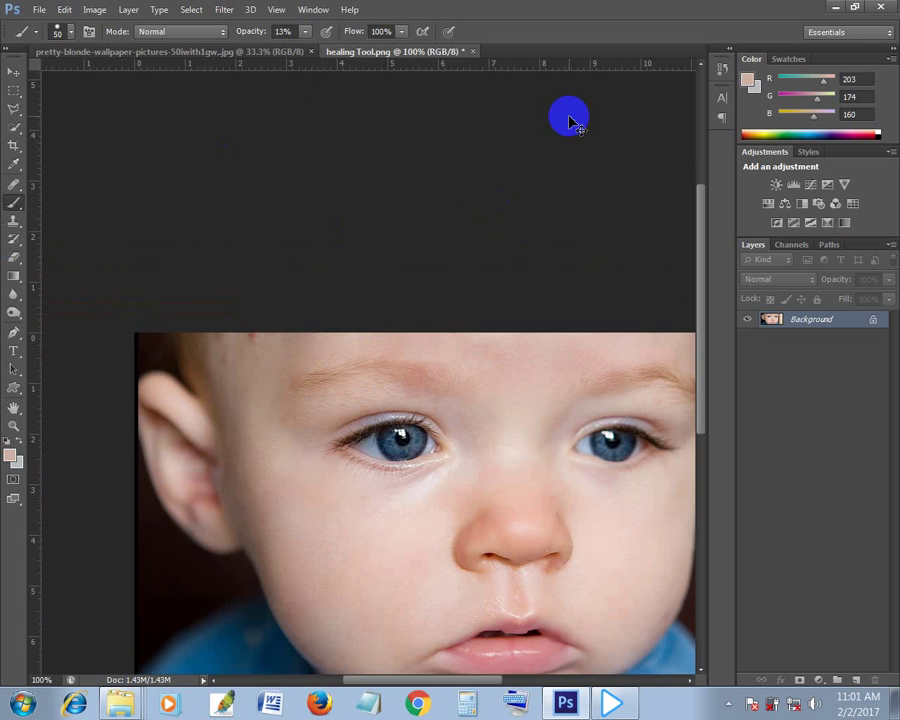
key(ctrl+plus)
key(ctrl+plus)
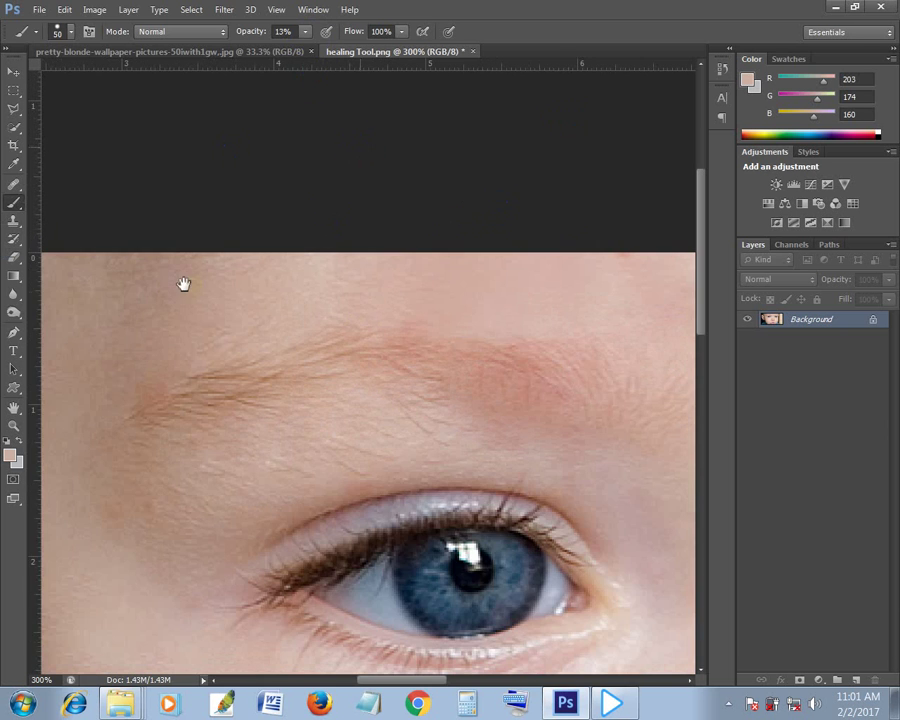
drag(184, 280, 572, 386)
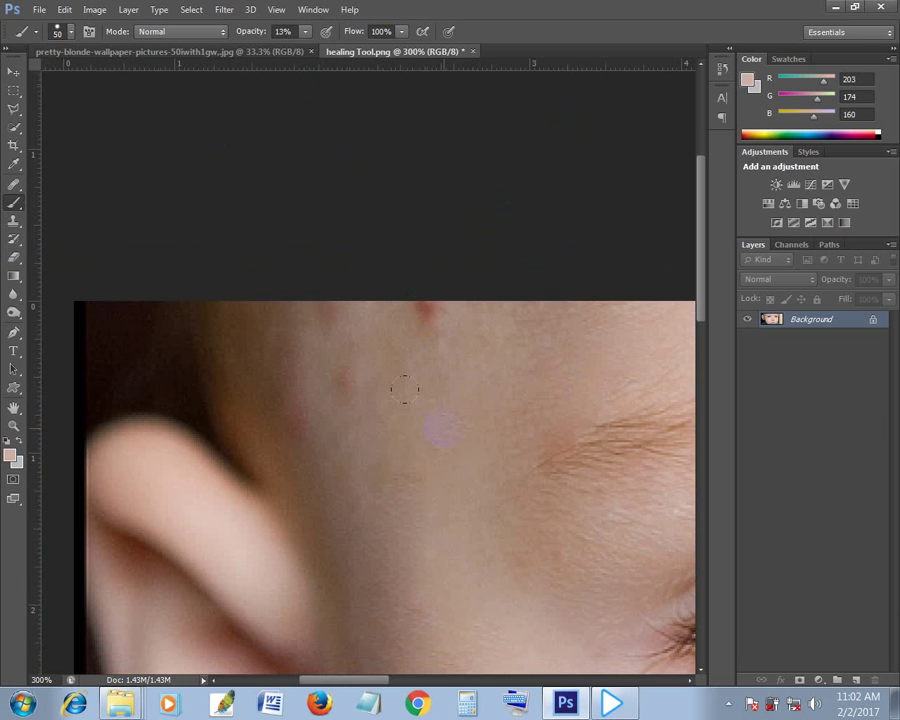
Heal the small blemishes on the cheek beside the ear with the Spot Healing Brush.
key(j)
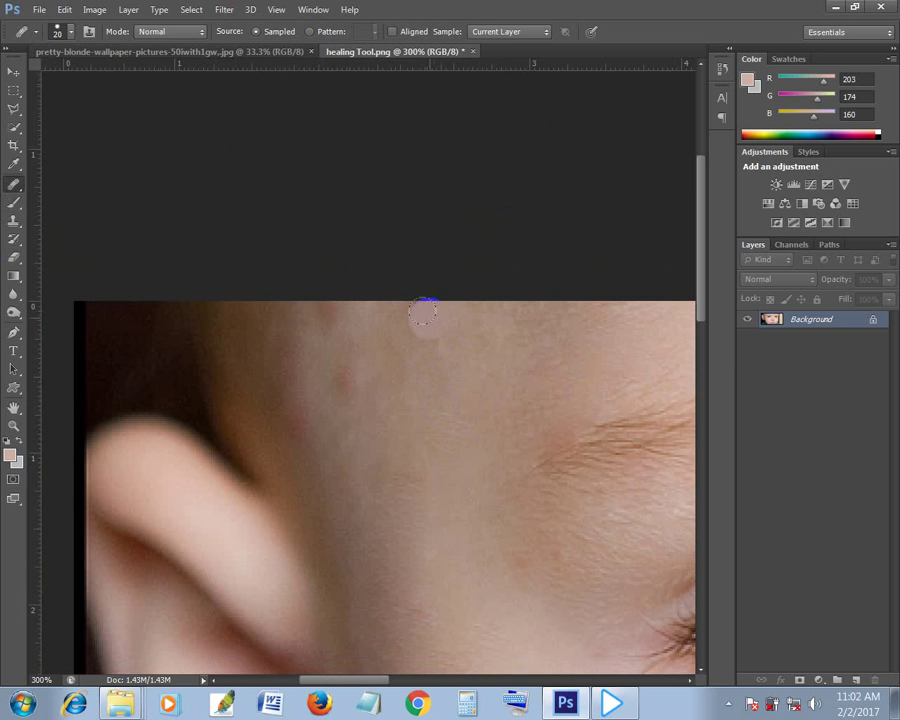
click(411, 298)
click(340, 386)
click(325, 306)
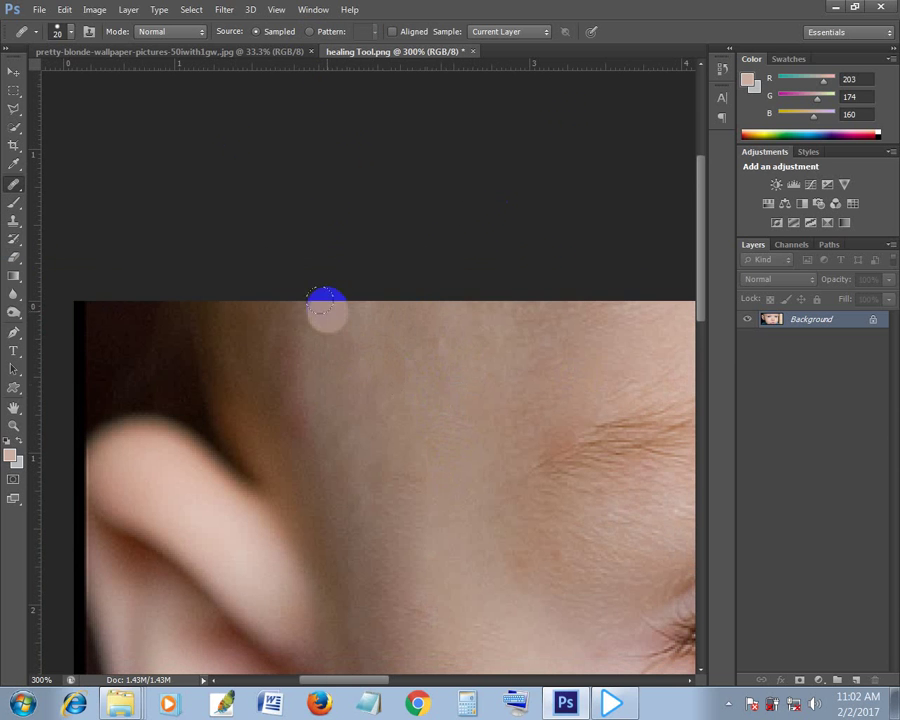
click(280, 356)
click(327, 460)
click(374, 468)
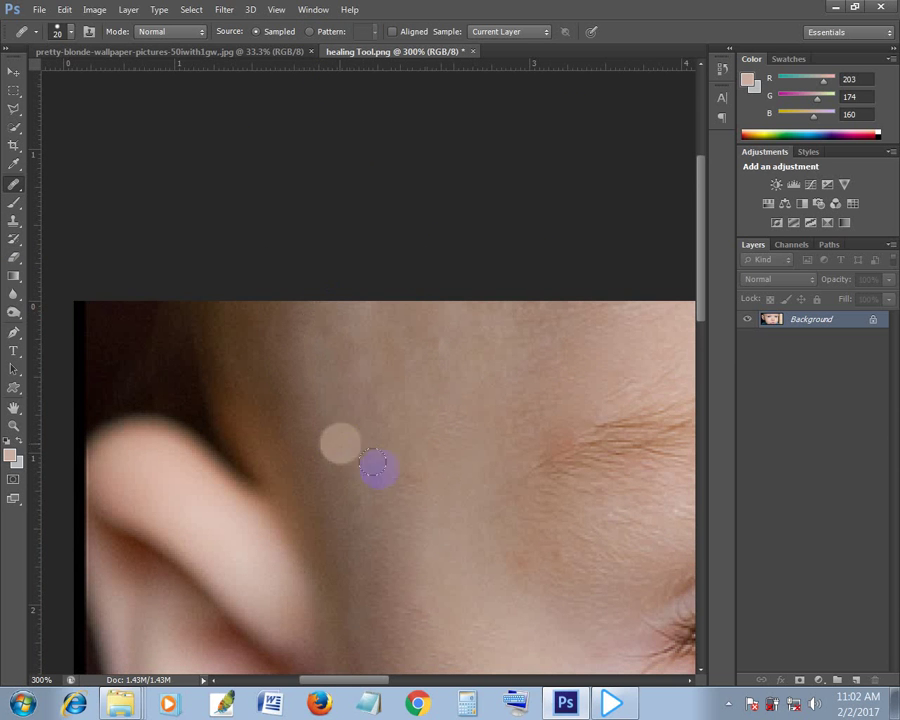
drag(419, 558, 386, 416)
click(378, 475)
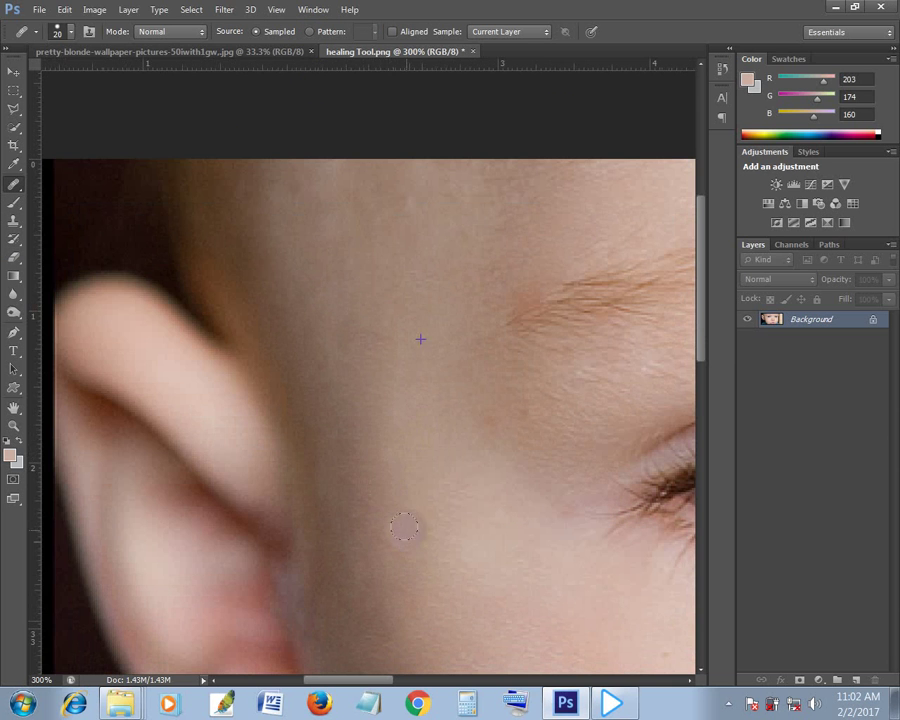
Heal the spots and faint marks on the cheek below the eye, then zoom out to 100%.
drag(528, 532, 460, 392)
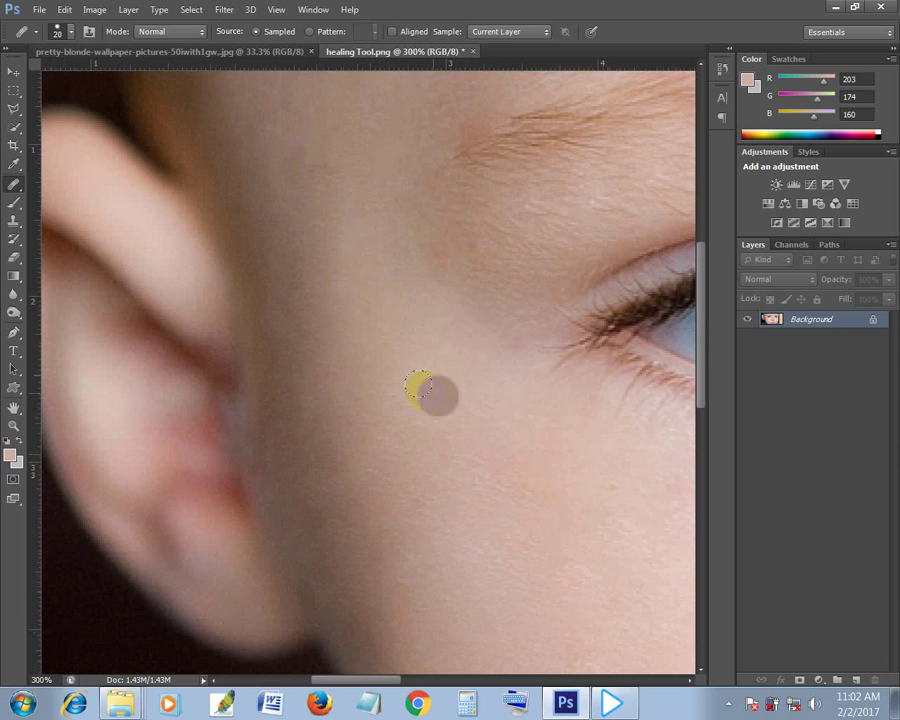
drag(446, 474, 390, 324)
click(470, 330)
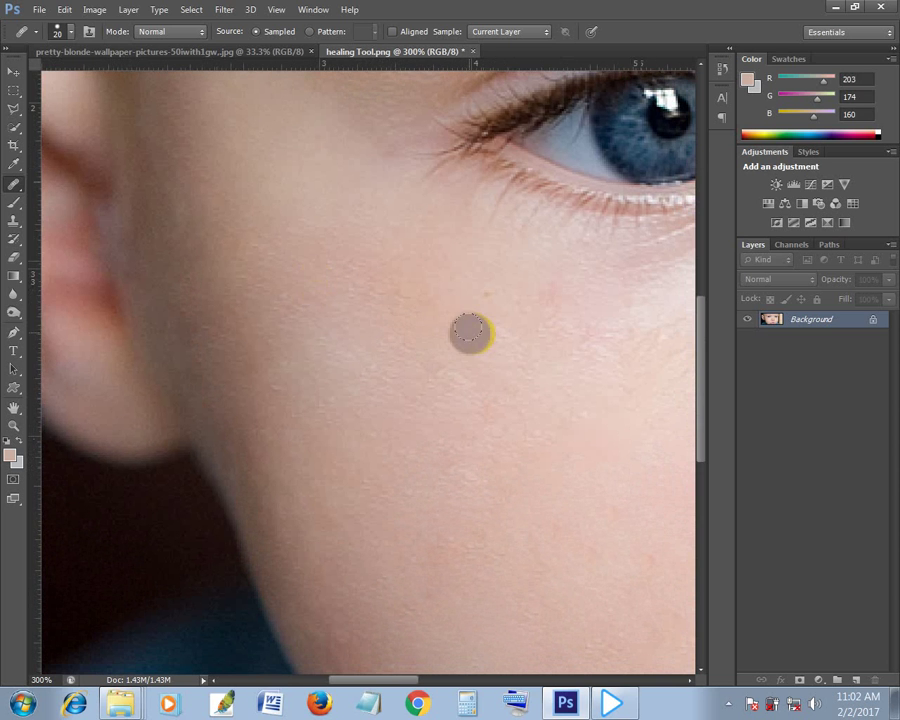
mouse_move(468, 328)
mouse_down()
mouse_move(510, 400)
mouse_move(390, 272)
mouse_move(446, 461)
mouse_move(559, 441)
mouse_up()
drag(569, 420, 456, 362)
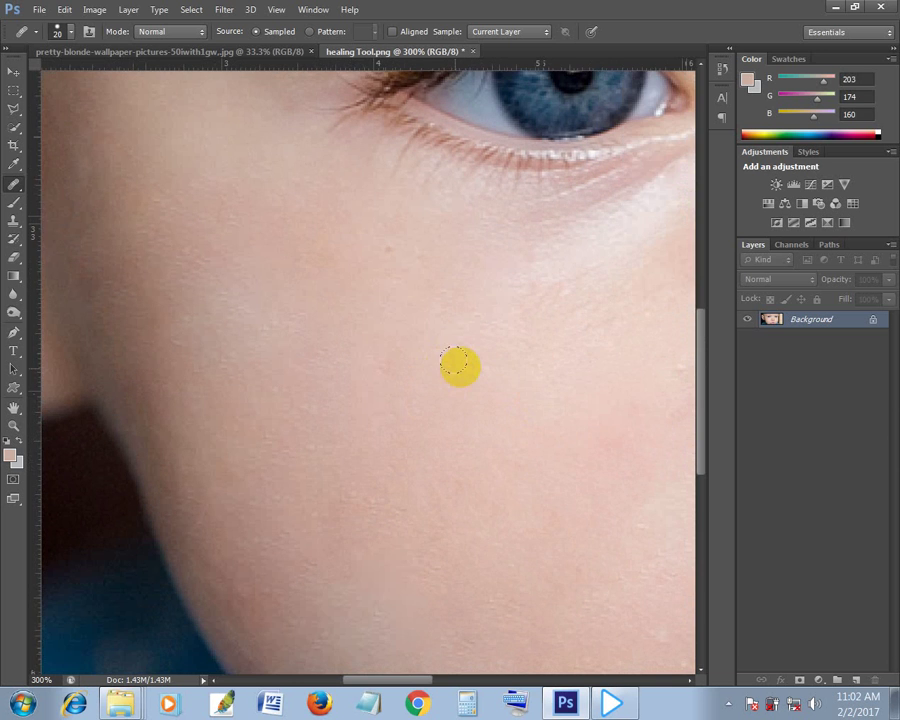
drag(522, 366, 436, 290)
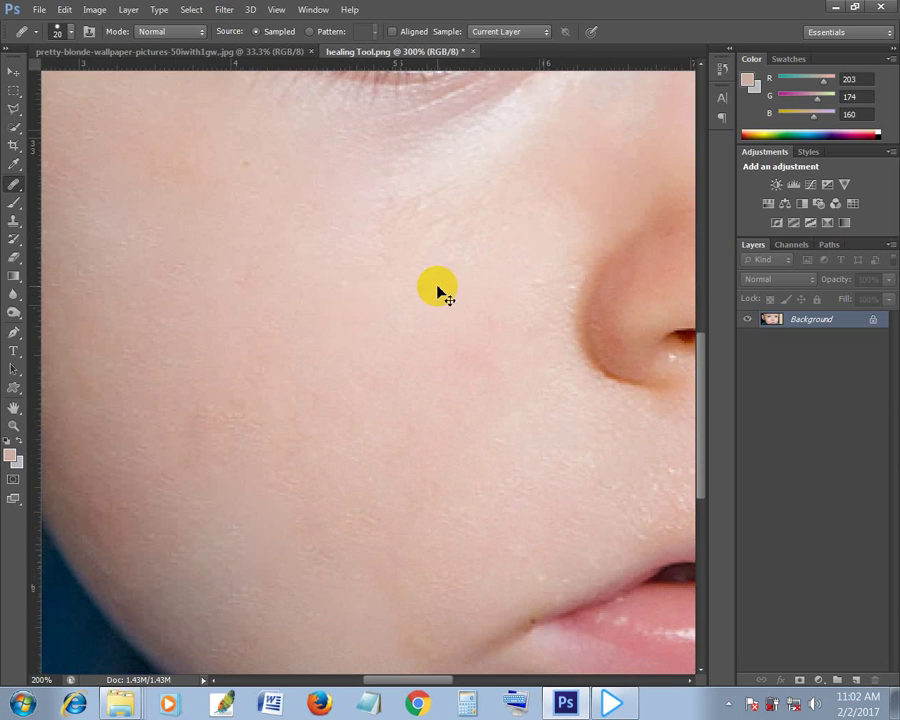
scroll(437, 290, down, 3)
scroll(439, 291, down, 1)
scroll(440, 292, up, 2)
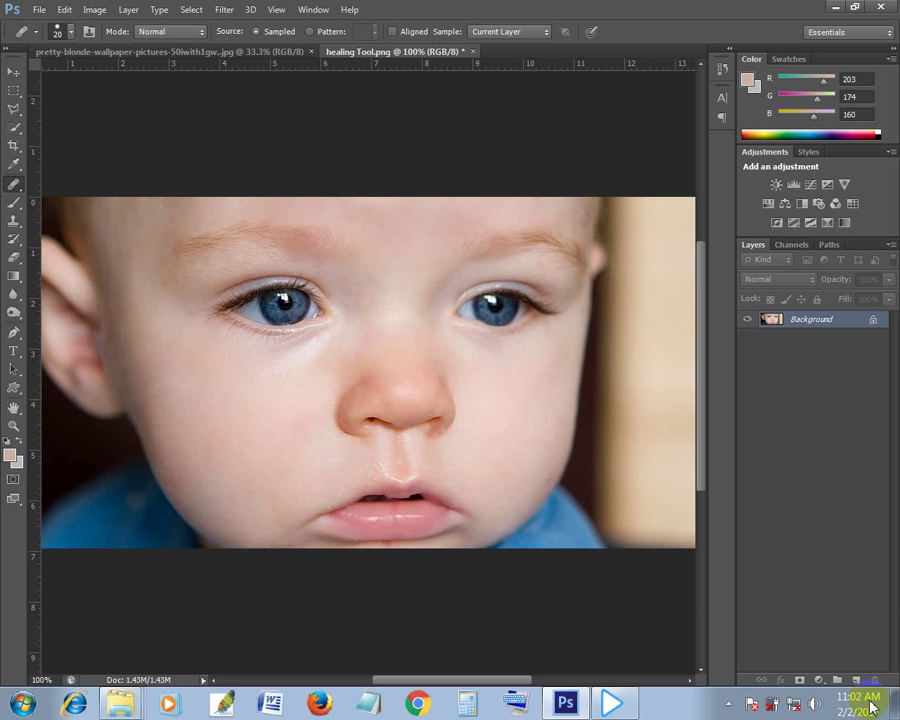
Add a Curves adjustment layer with its curve raised slightly to brighten the photo.
click(808, 677)
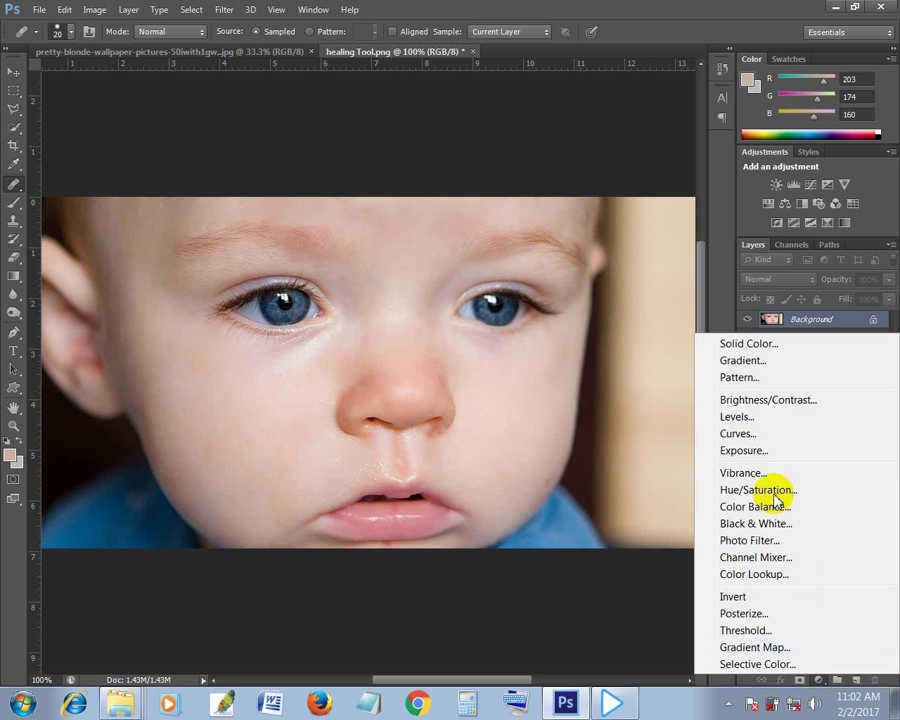
click(763, 433)
drag(727, 345, 733, 334)
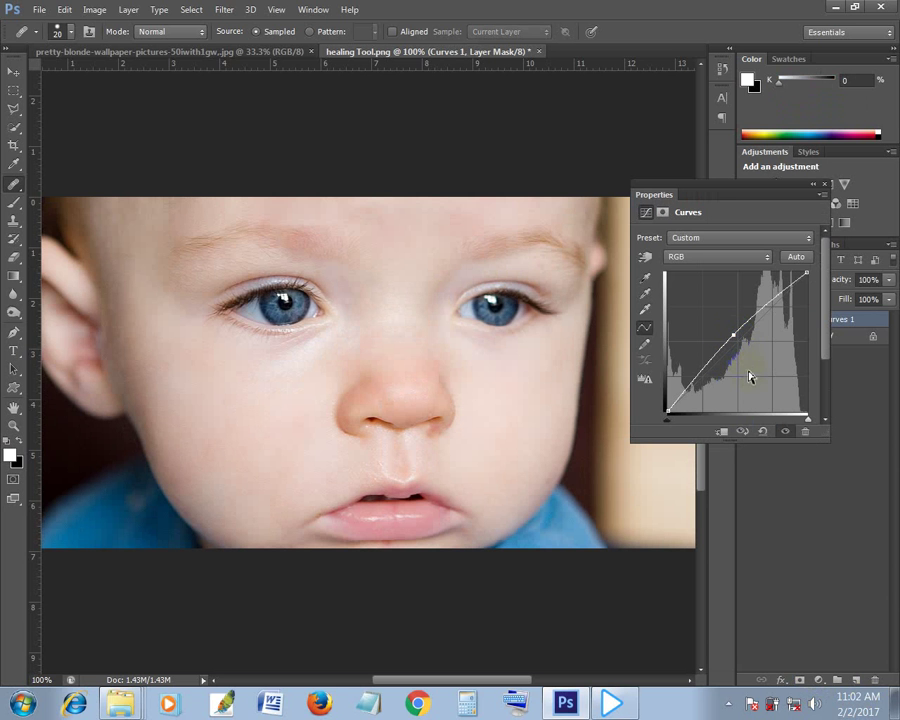
click(814, 185)
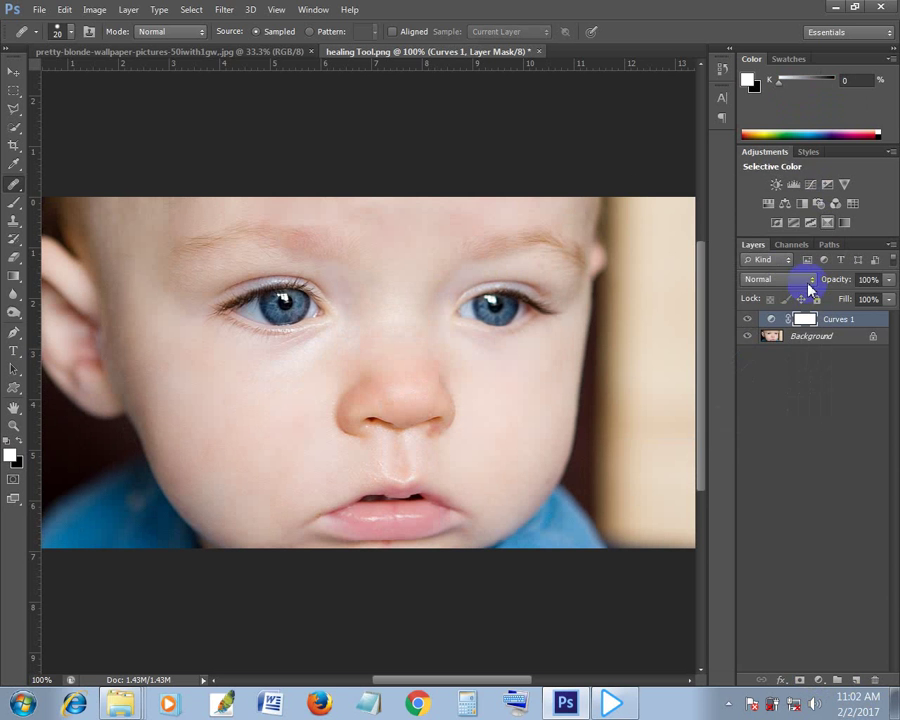